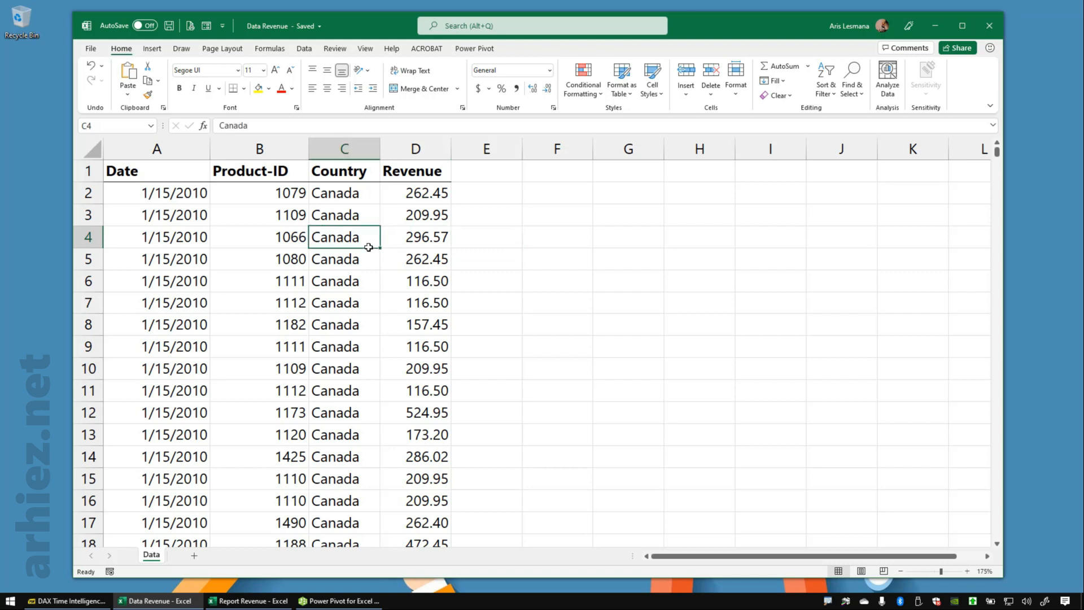
Step: Examine the Product-ID and Revenue columns of the source data in the Data Revenue workbook
drag(262, 172, 258, 277)
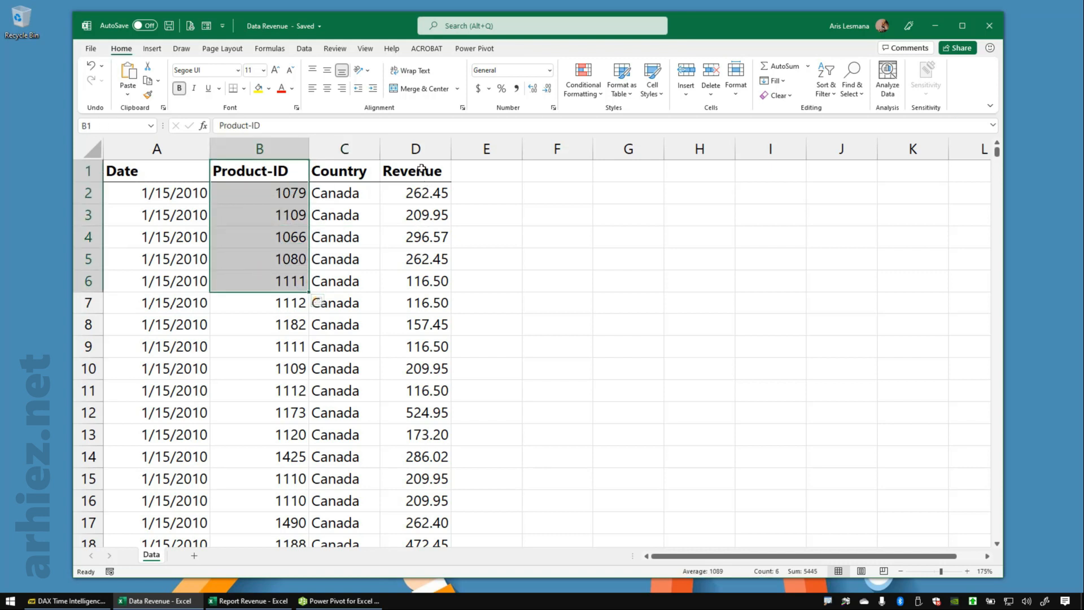
drag(418, 193, 418, 262)
click(548, 269)
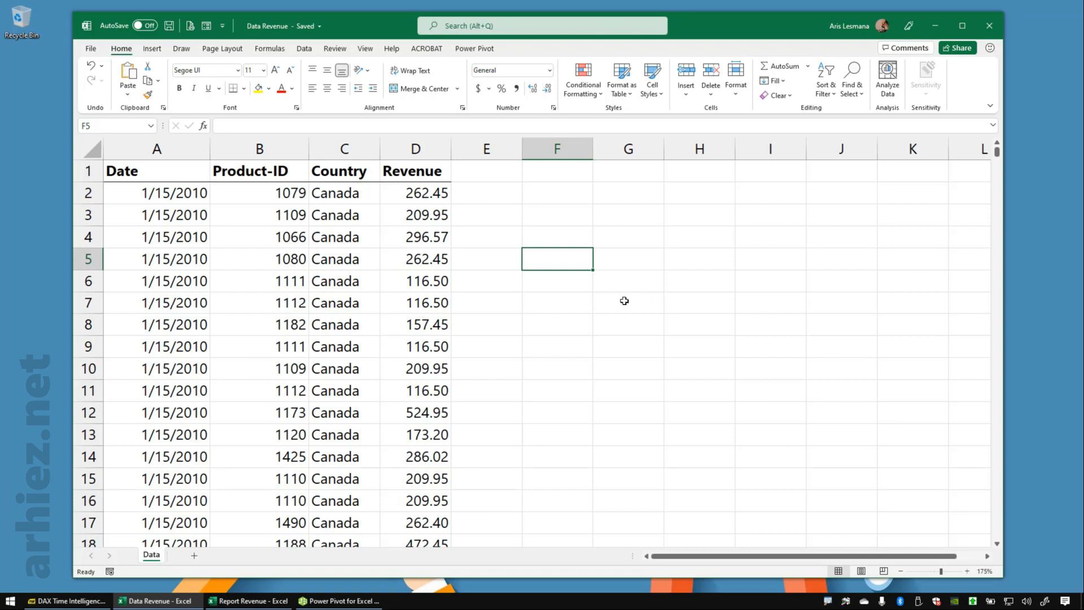
Step: Close the Data Revenue workbook and switch to the empty Report Revenue workbook
click(989, 26)
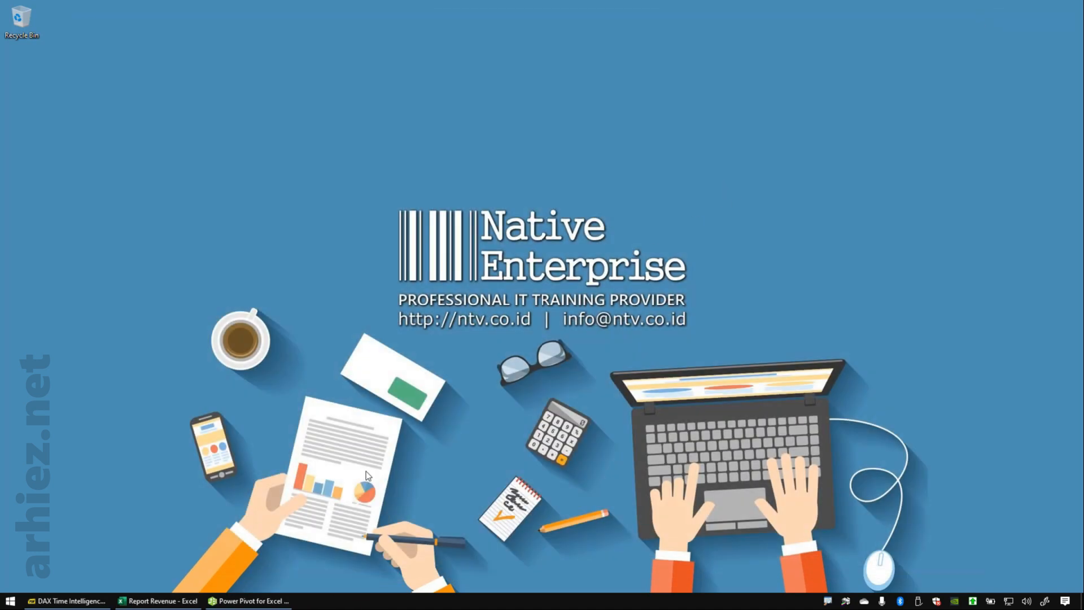
click(190, 603)
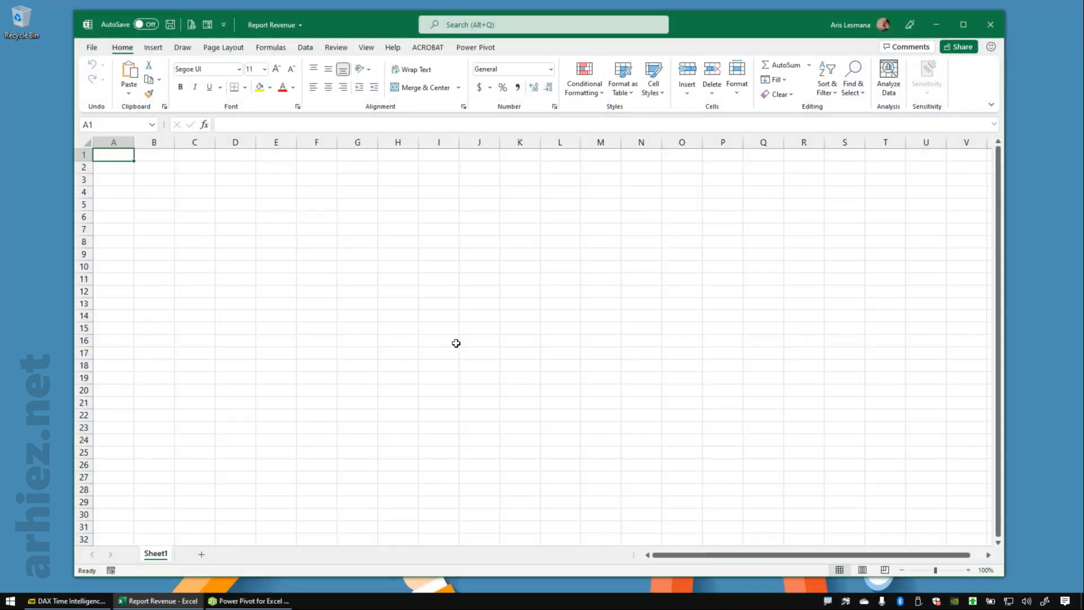
Step: Start a data import from the Data Revenue Excel workbook stored on Local Disk (D:)
click(304, 49)
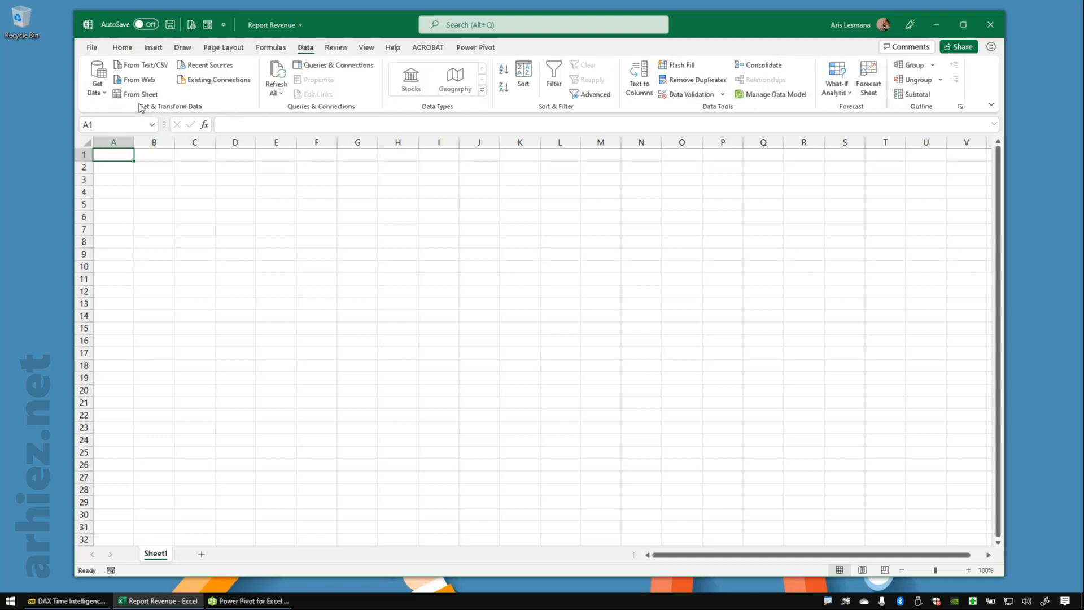
click(104, 93)
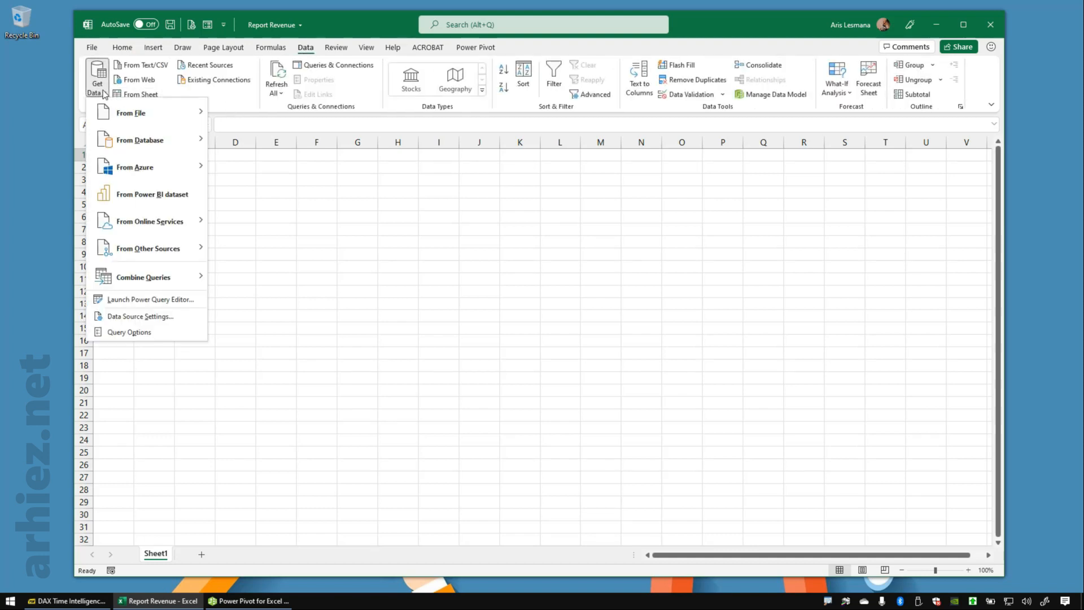
mouse_move(129, 117)
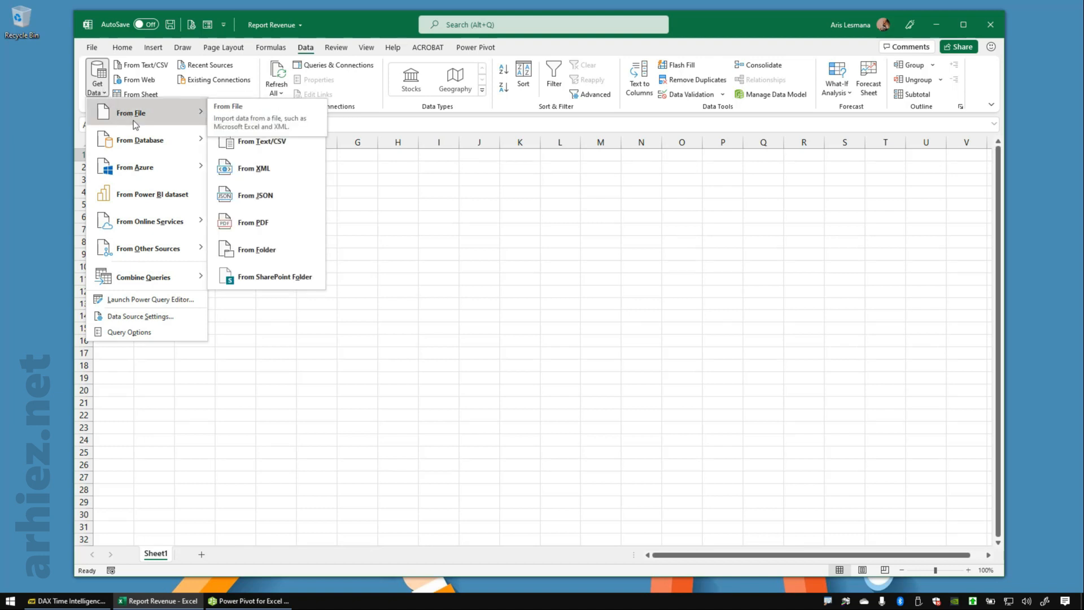
click(285, 113)
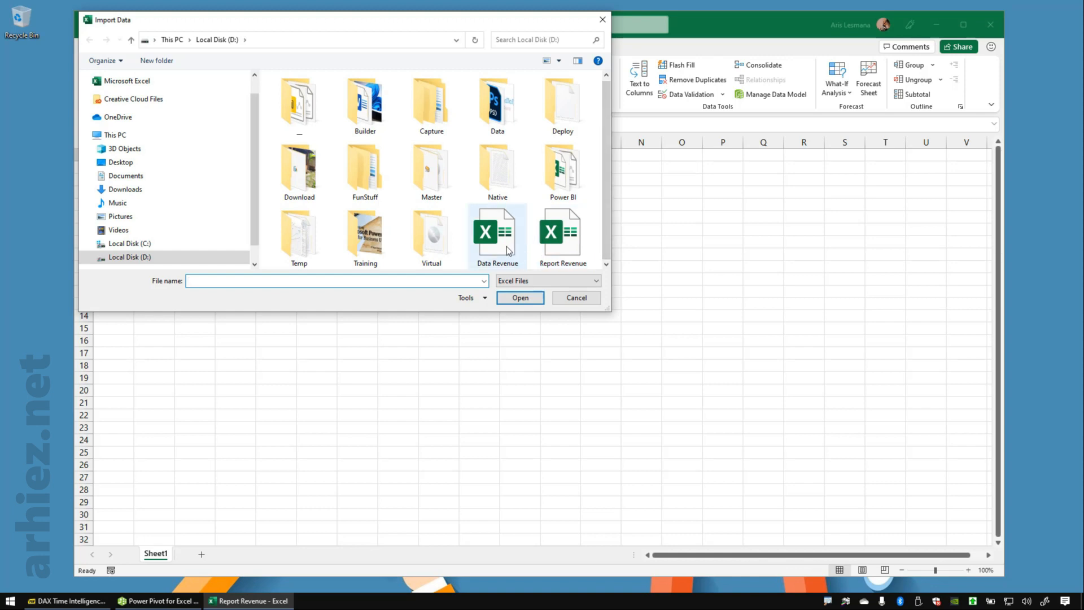
click(512, 262)
click(530, 301)
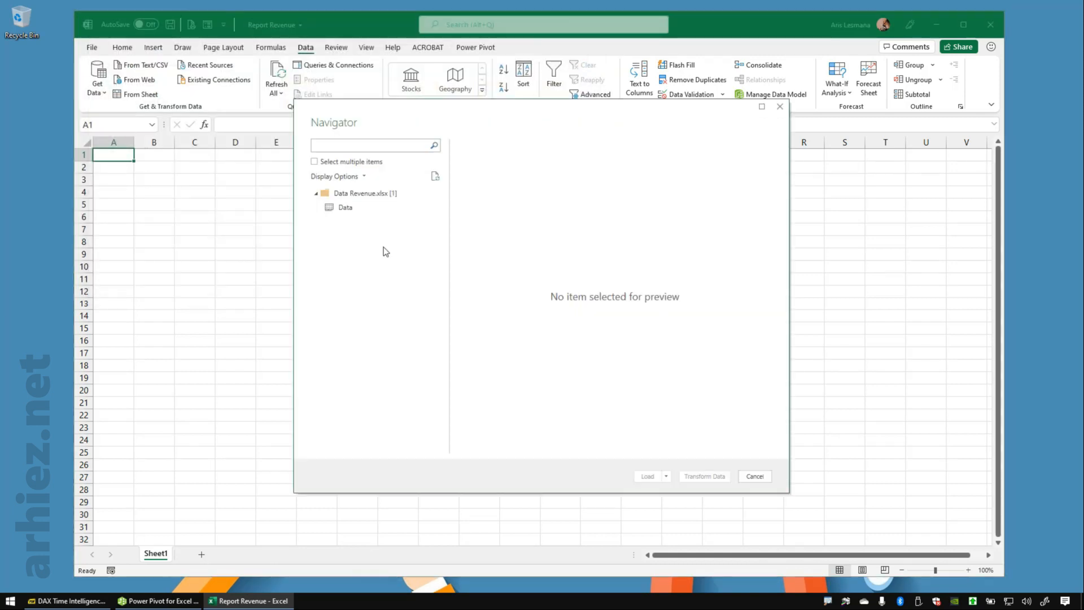
Step: Select the Data sheet of Data Revenue.xlsx and choose to load it with the Load To options
click(367, 208)
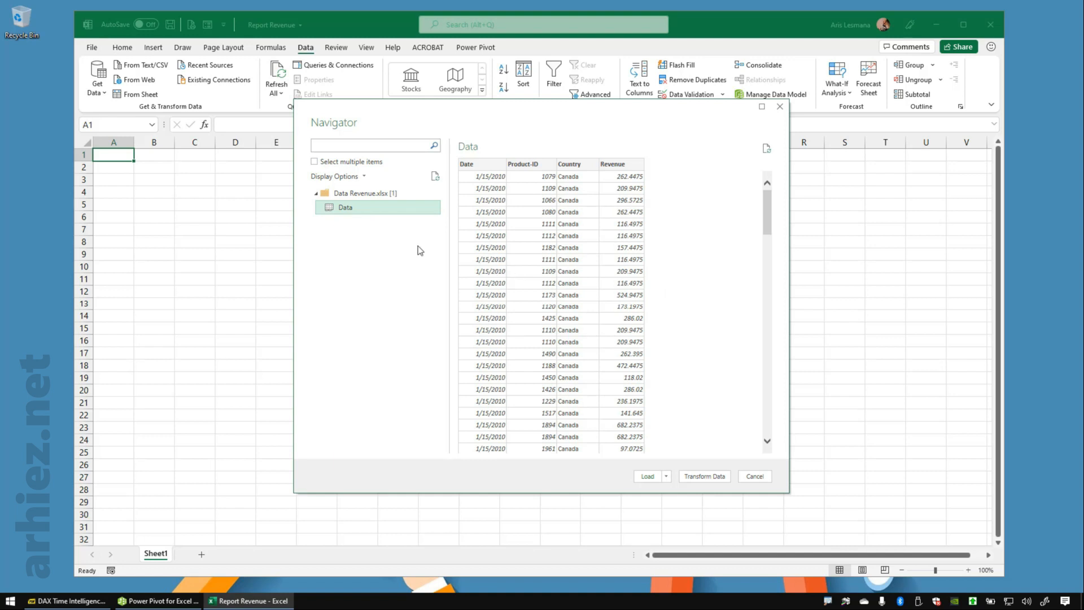
click(668, 477)
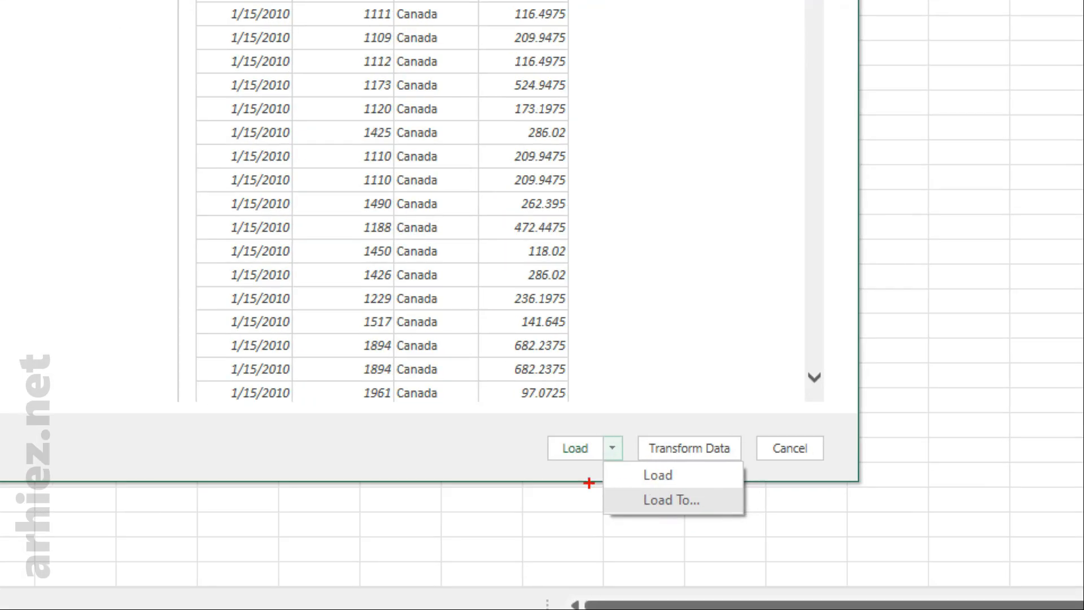
drag(588, 483, 768, 520)
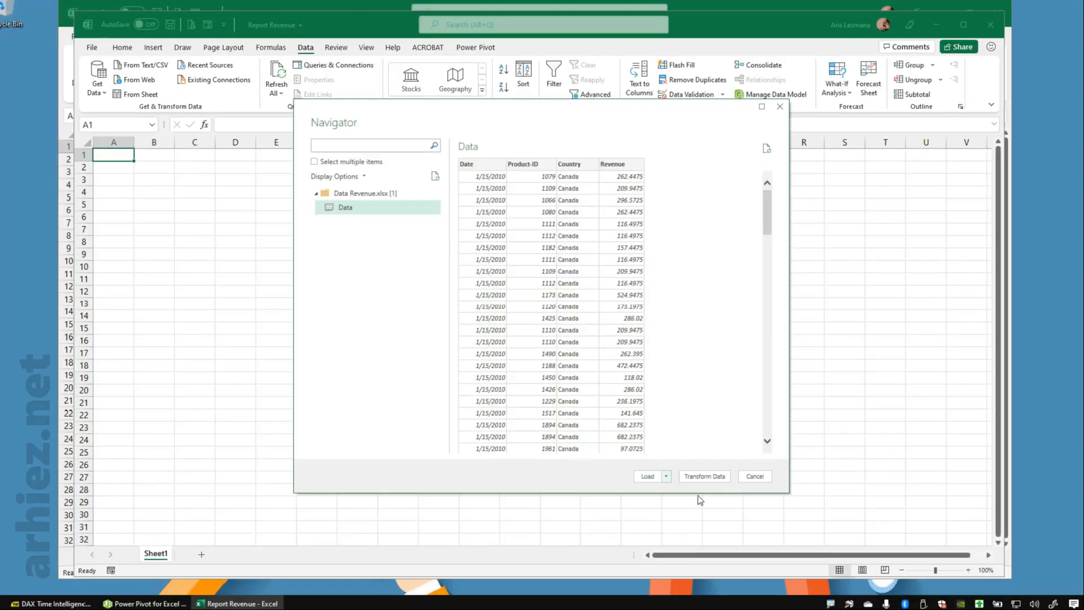
click(684, 501)
Step: Load the data as Only Create Connection, adding it to the Data Model, and close the Queries & Connections pane
drag(356, 145, 479, 206)
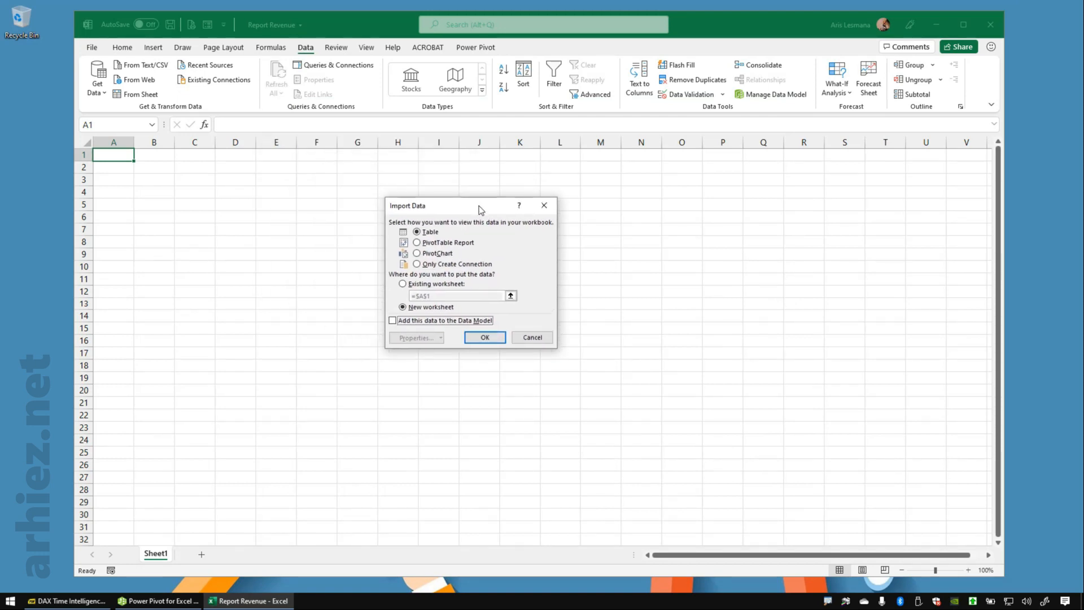
click(451, 264)
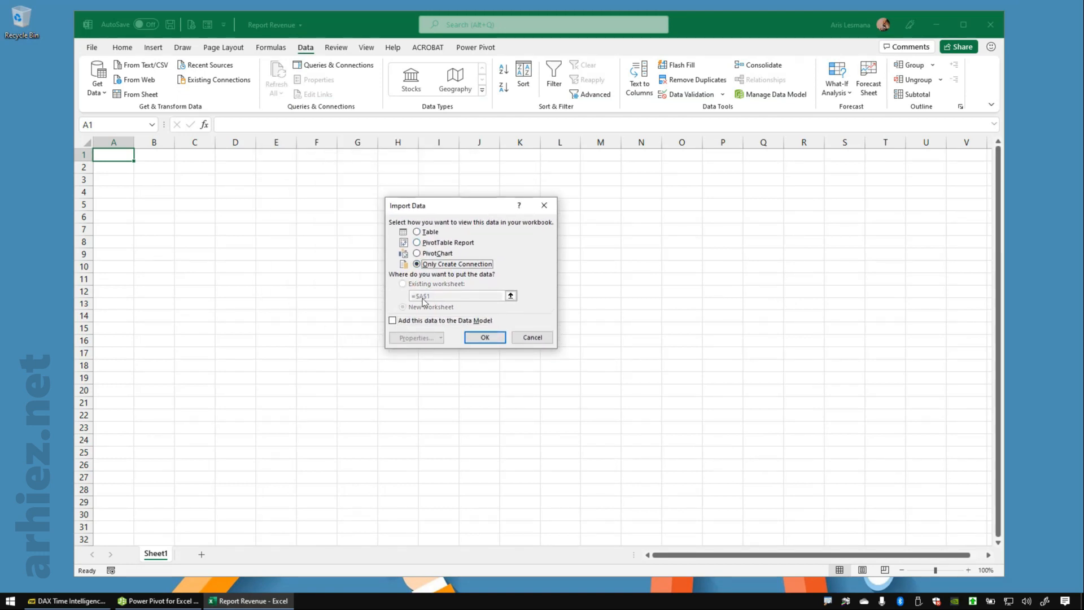
click(411, 320)
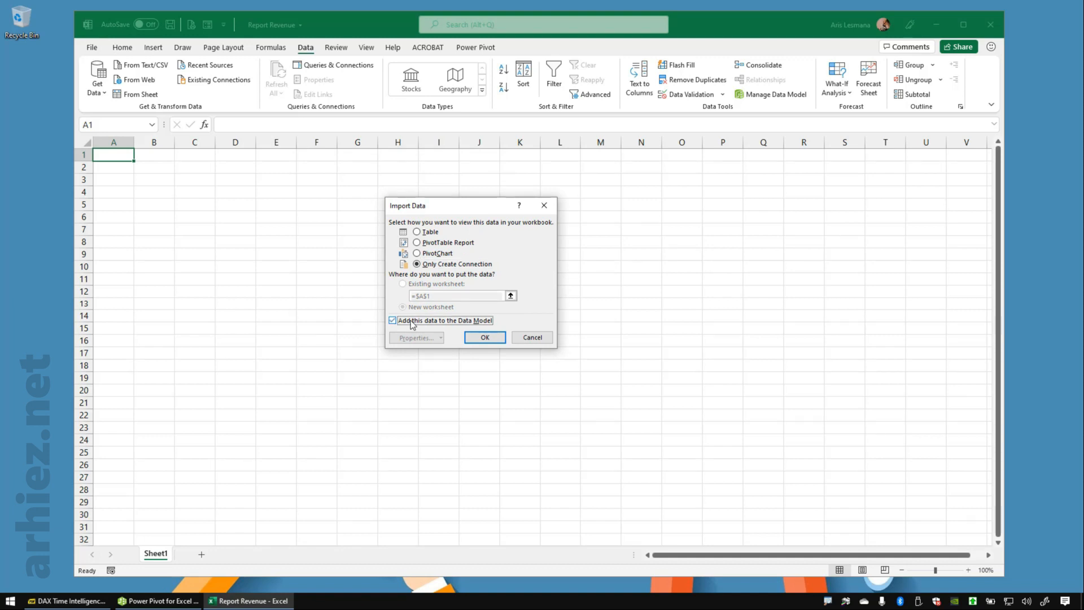
click(485, 337)
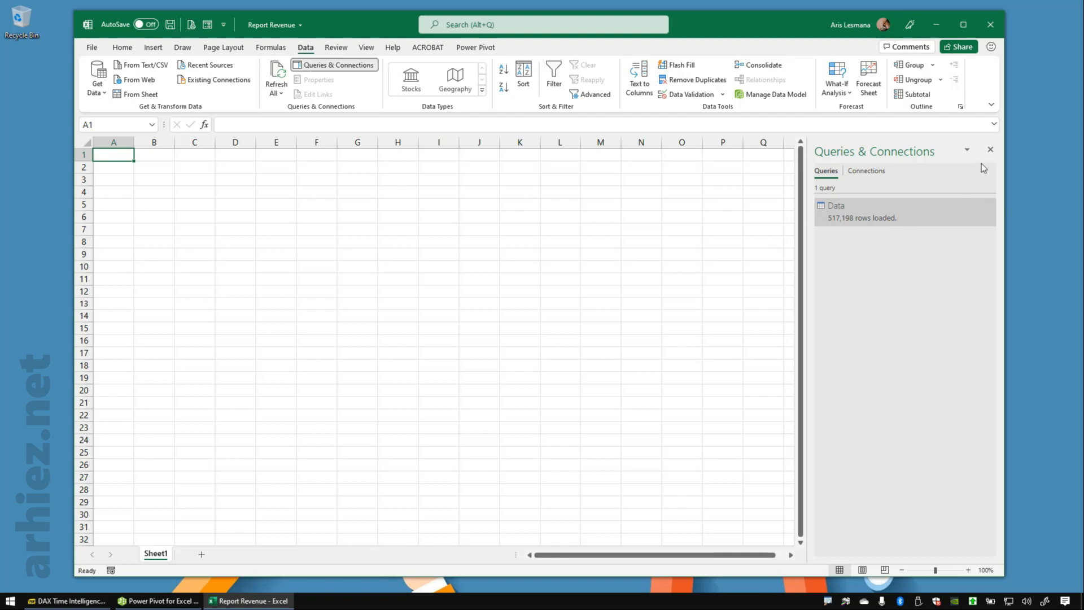
click(991, 151)
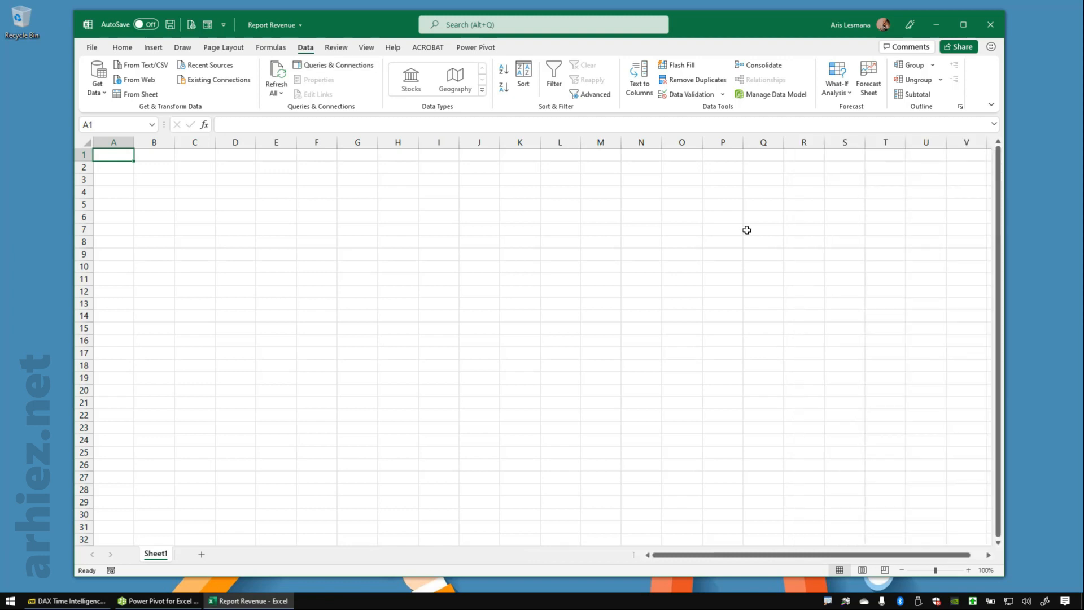
Step: Open the data model in Power Pivot and create a new date table
click(479, 48)
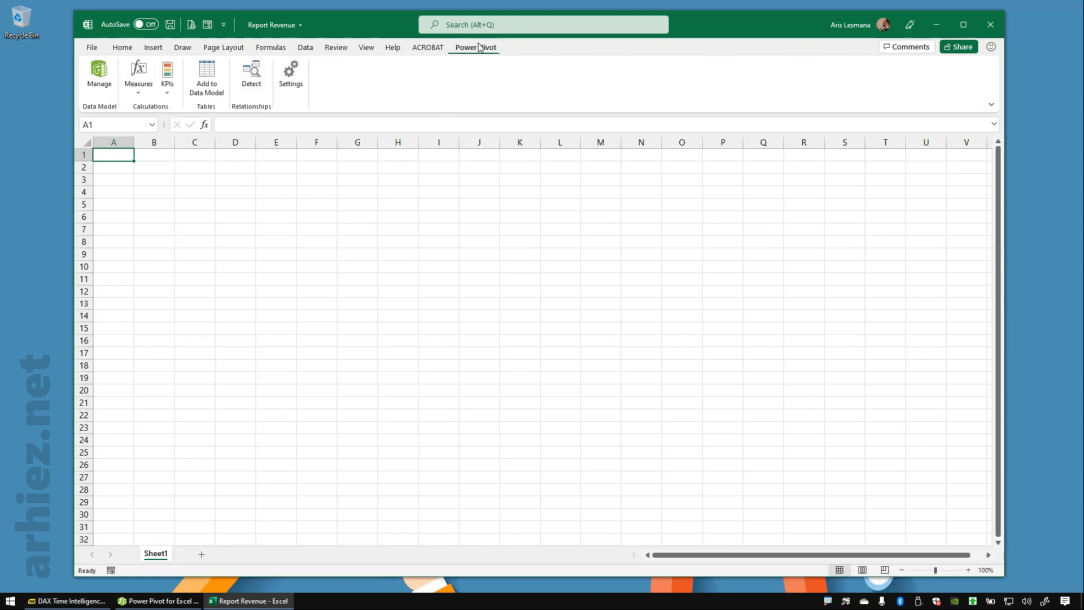
click(100, 86)
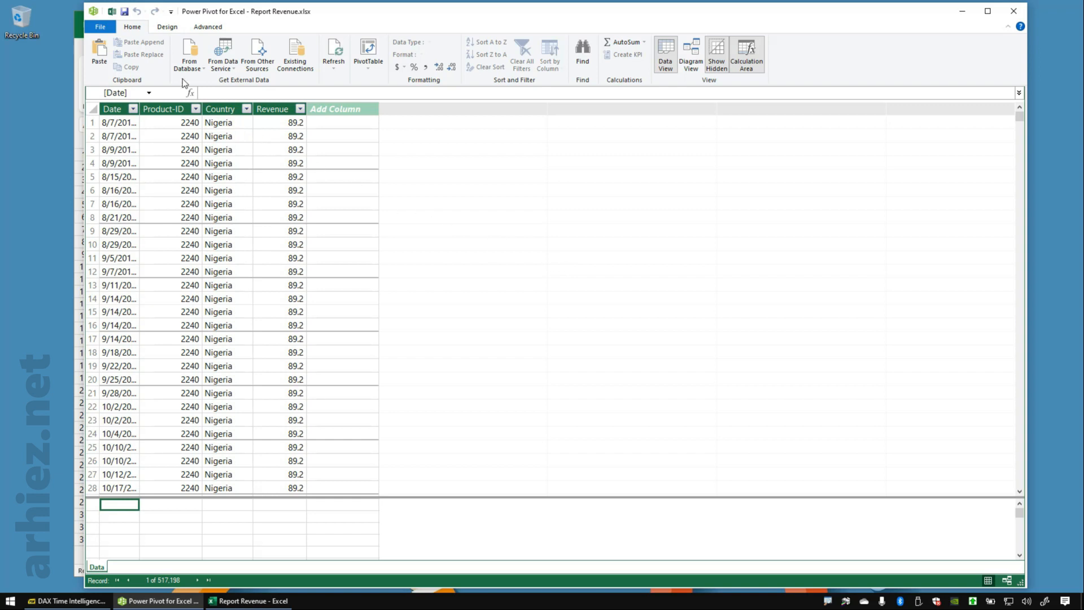
click(171, 29)
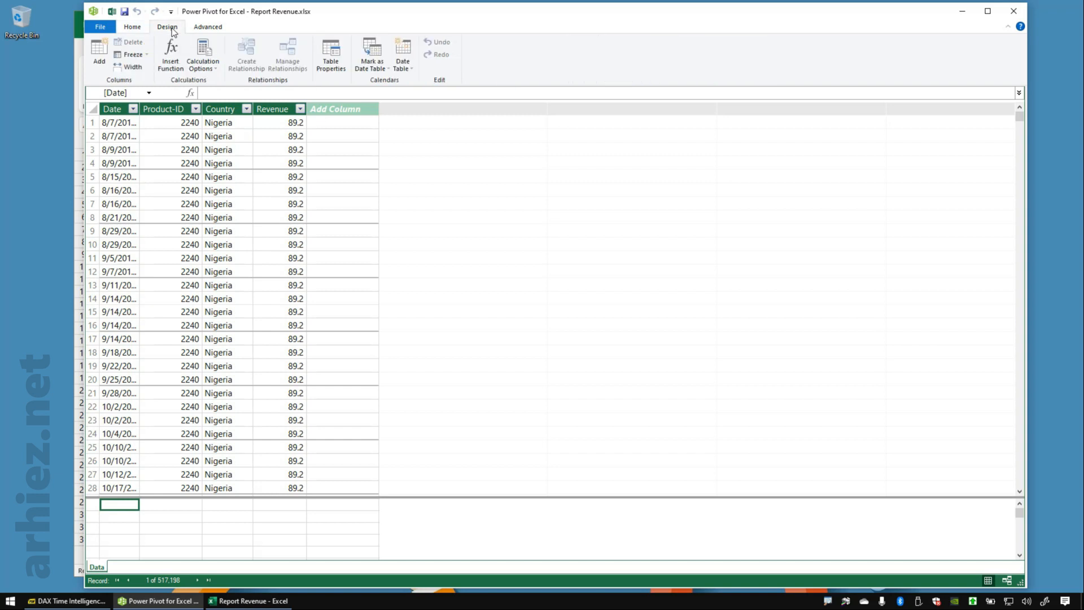
click(408, 70)
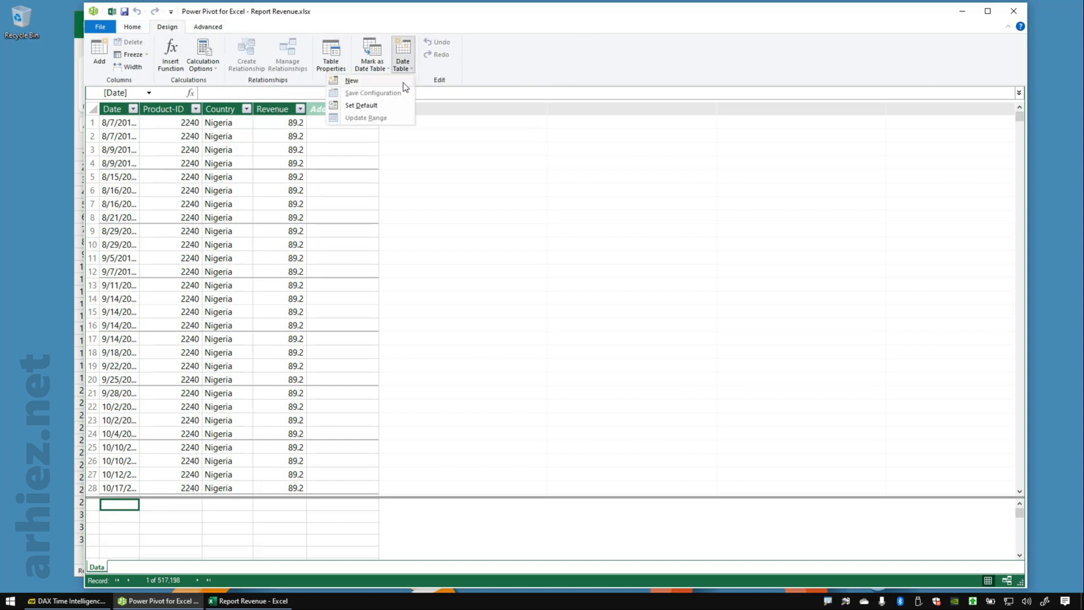
click(404, 83)
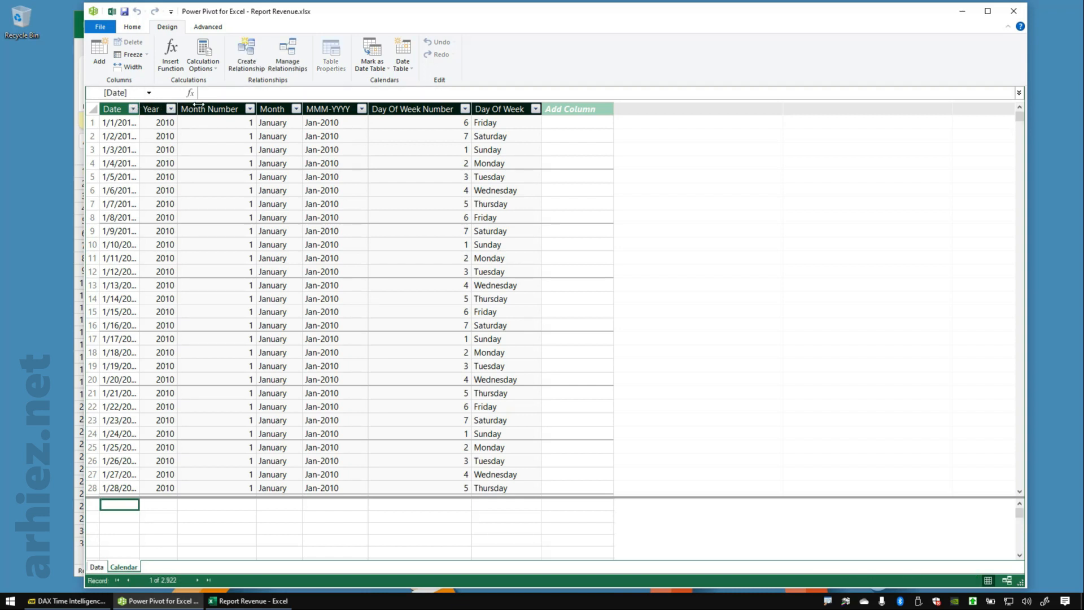
Step: Widen the Calendar table's Date column and set its date format to March 14, 2001
drag(198, 104, 201, 106)
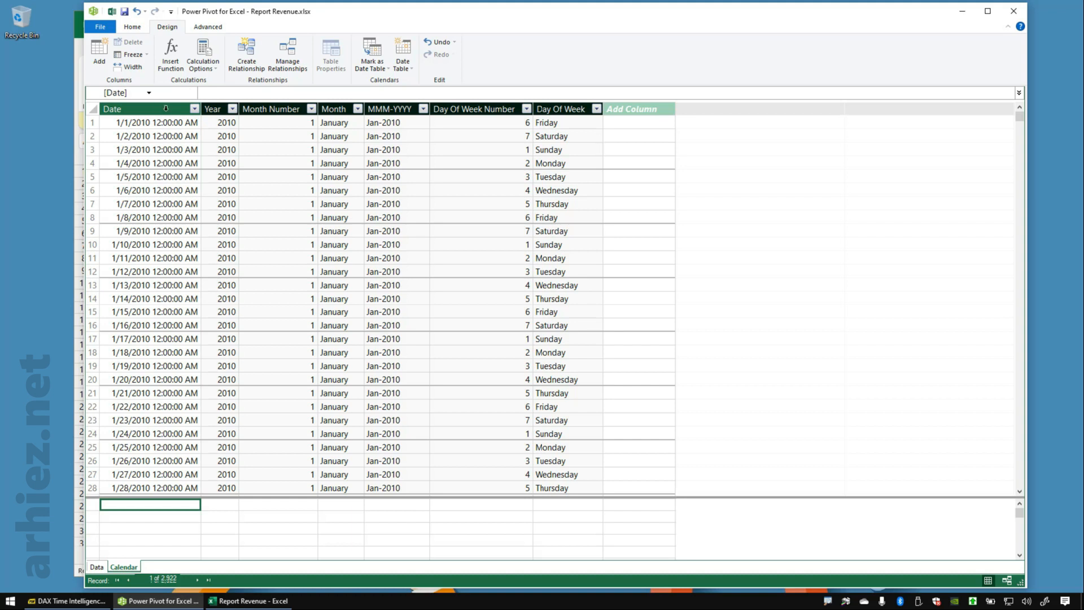
click(165, 109)
click(133, 26)
click(486, 54)
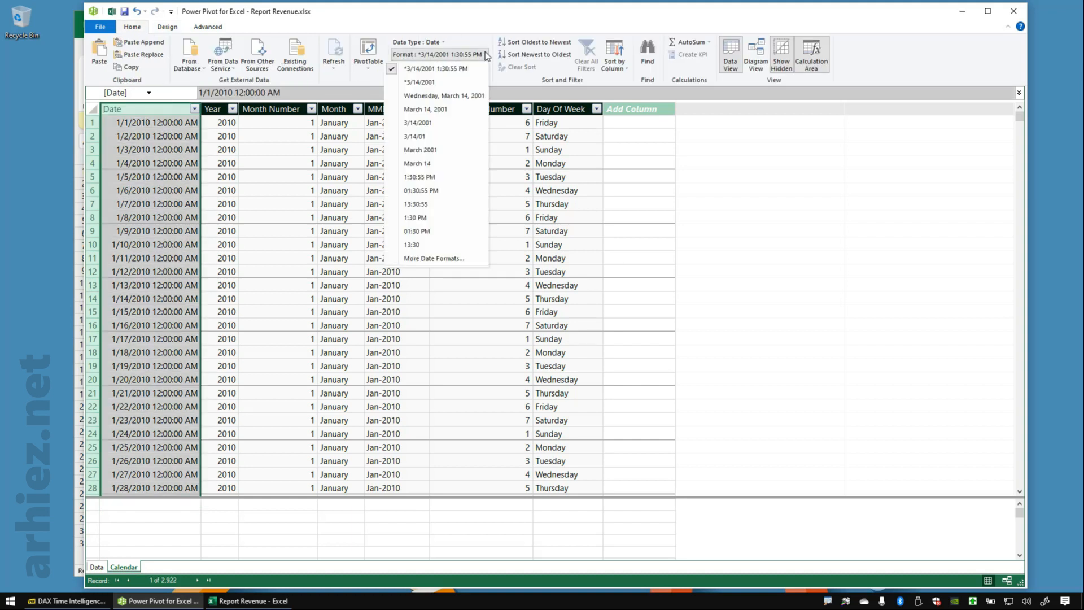
click(450, 109)
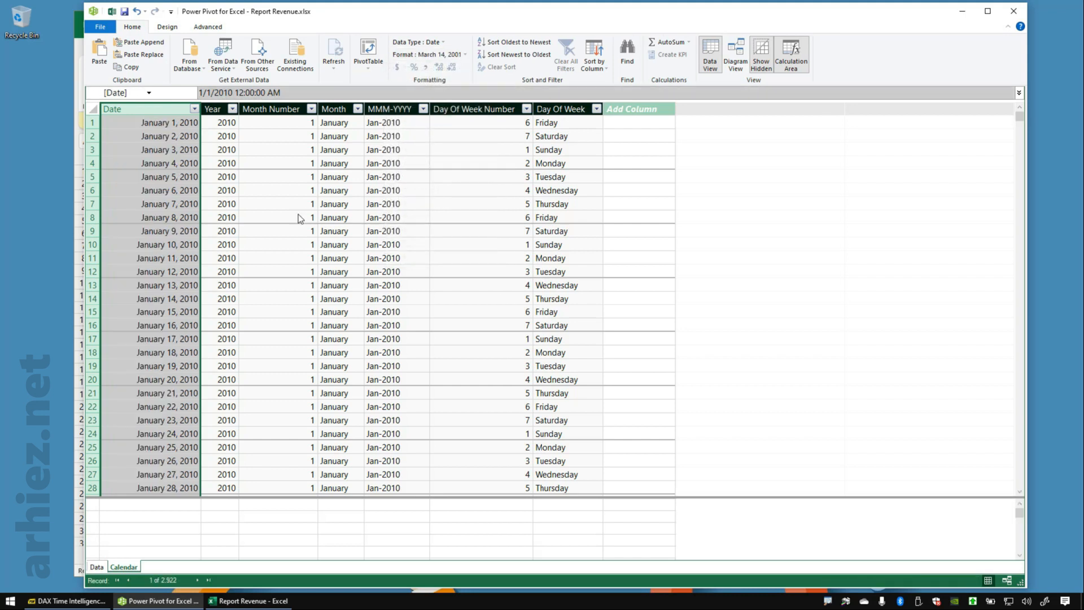
click(651, 231)
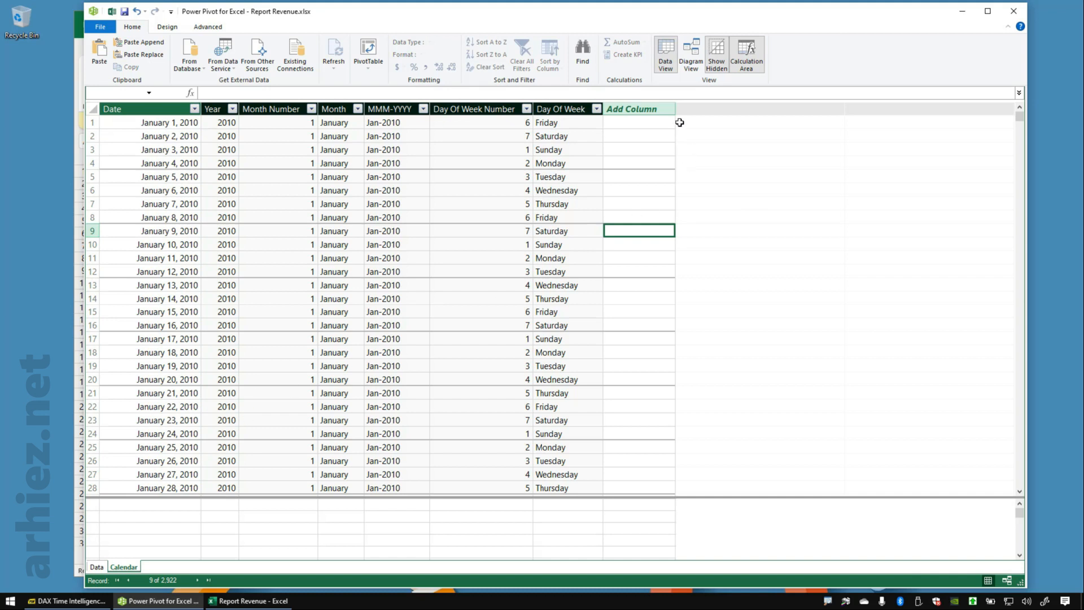
Step: In Diagram View, enlarge the Calendar table and create a relationship from the Data table's Date field to Calendar's Date field
click(693, 66)
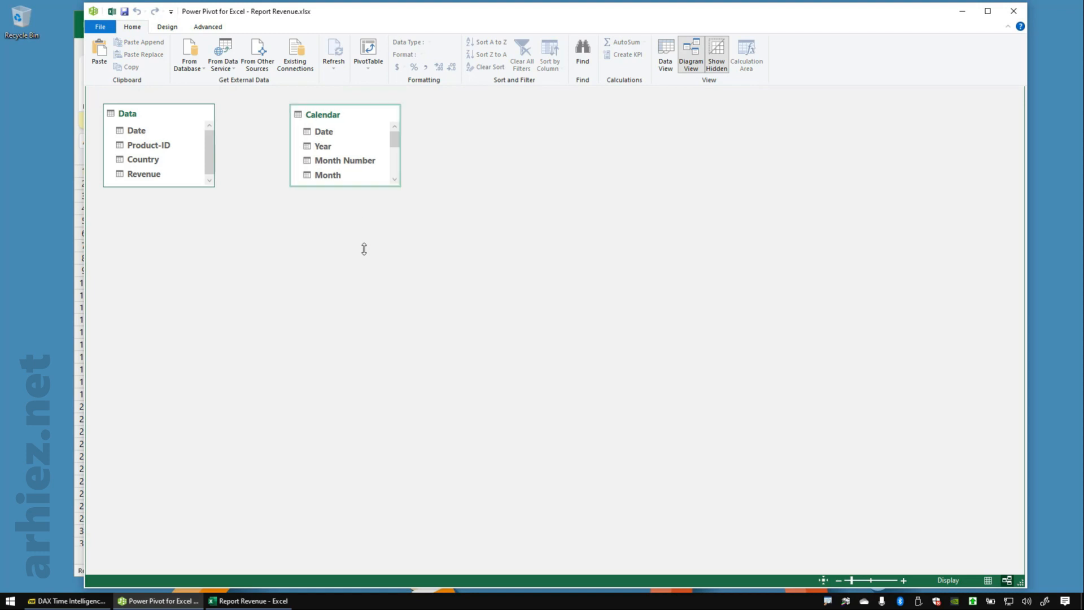
drag(364, 249, 368, 298)
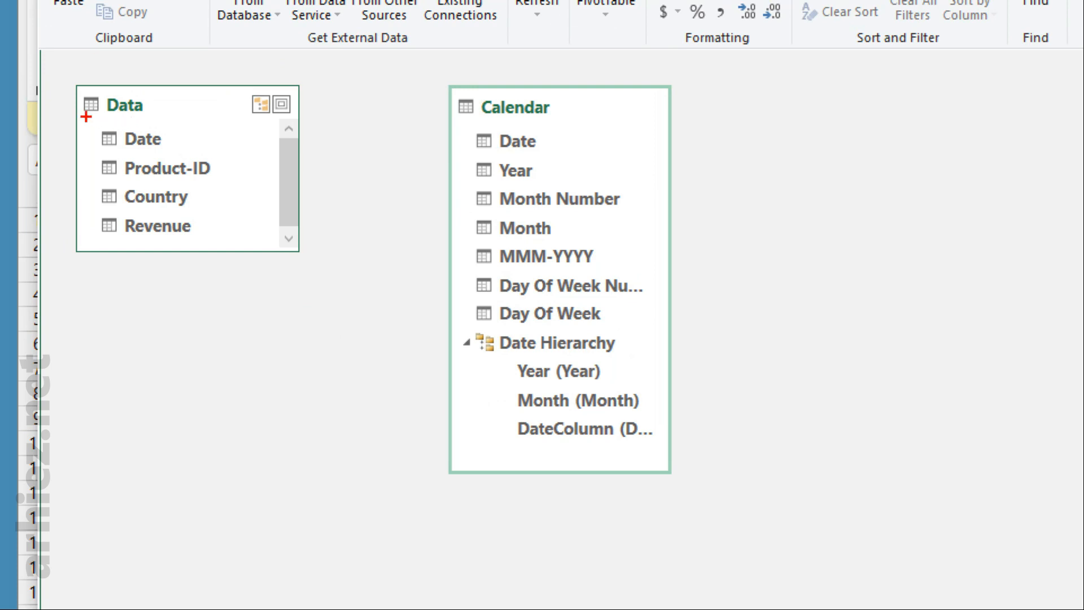
drag(85, 117, 201, 156)
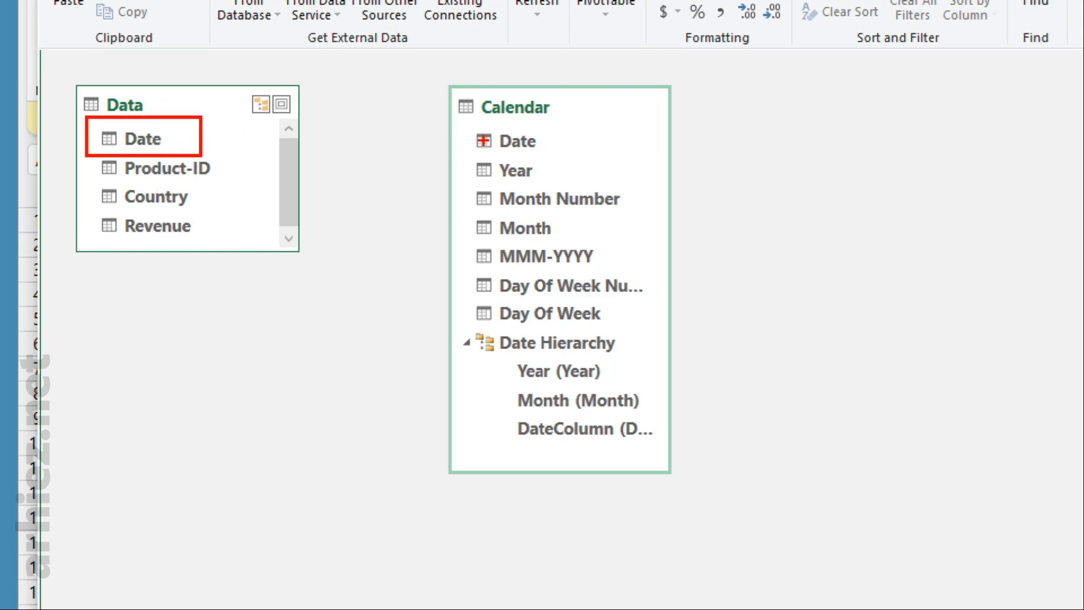
drag(461, 125, 598, 157)
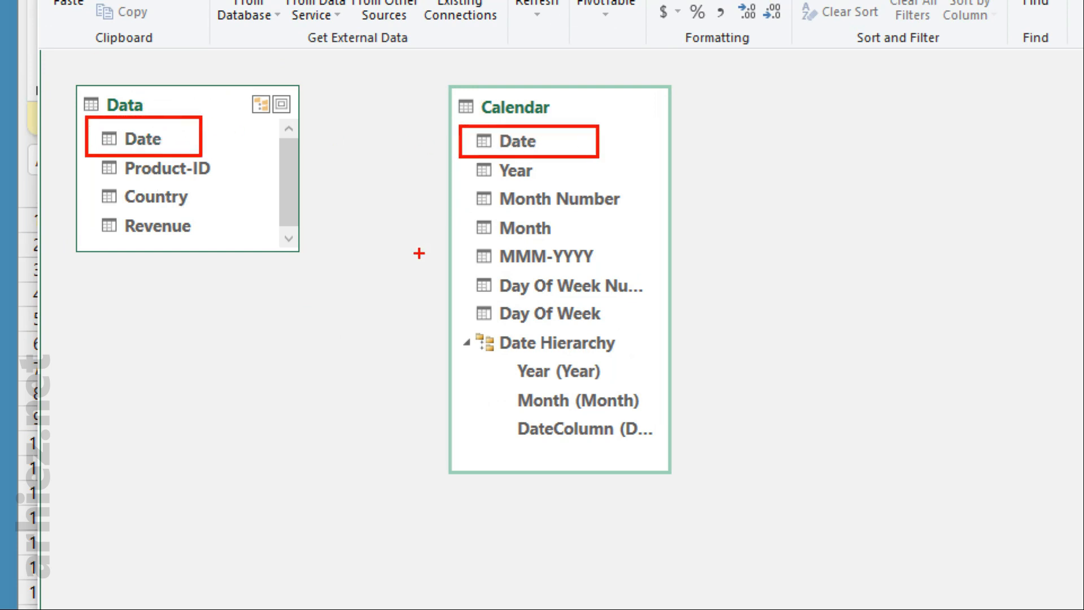
key(Escape)
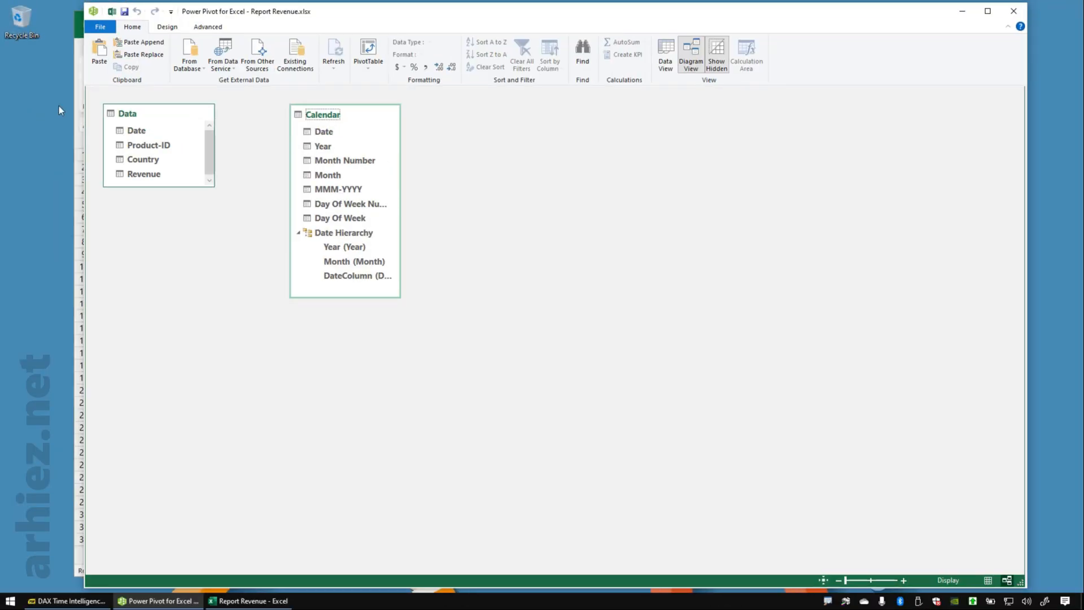
drag(137, 132, 324, 135)
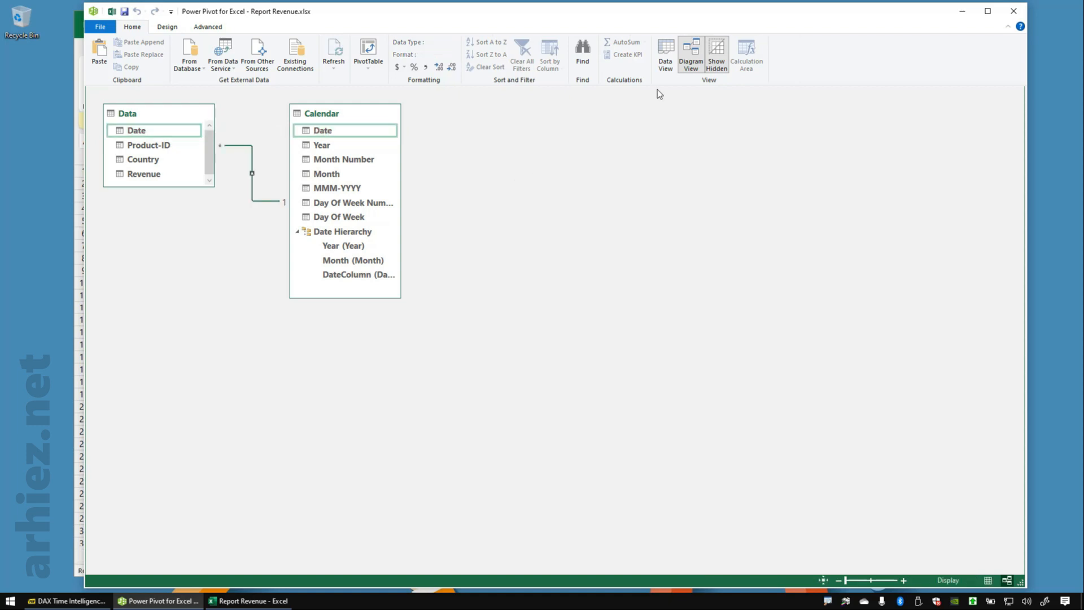
Step: Return to the Data table in Data View and enlarge the calculation area below its rows
click(666, 64)
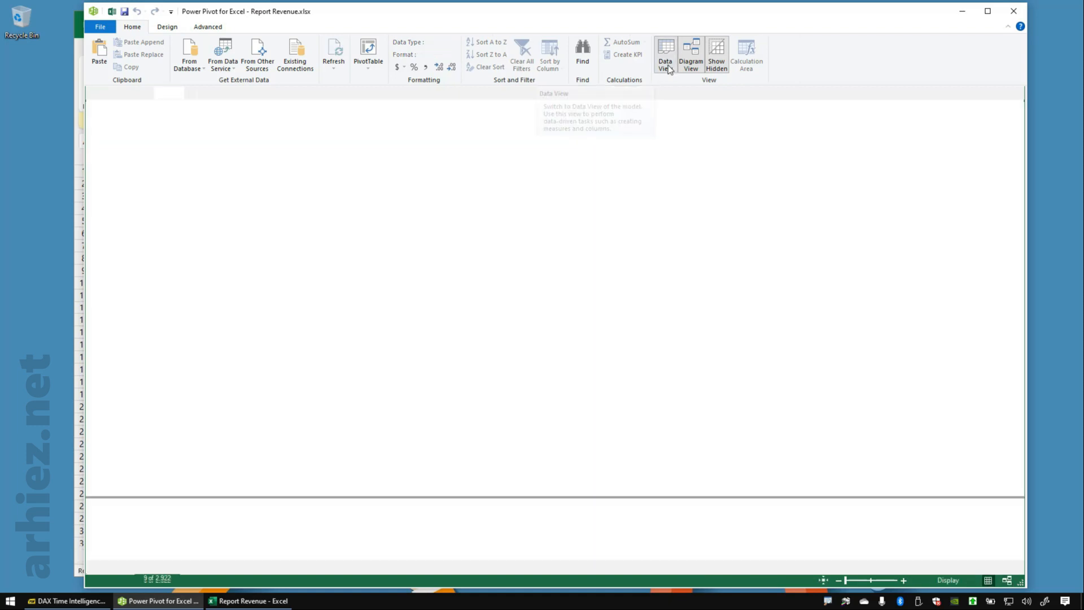
click(97, 567)
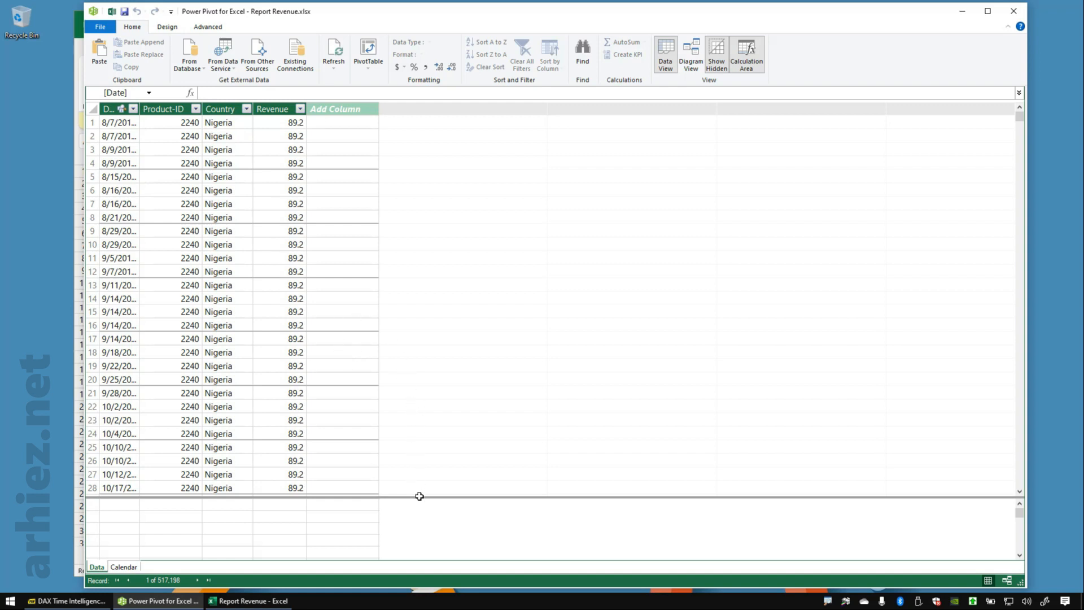
drag(419, 496, 416, 416)
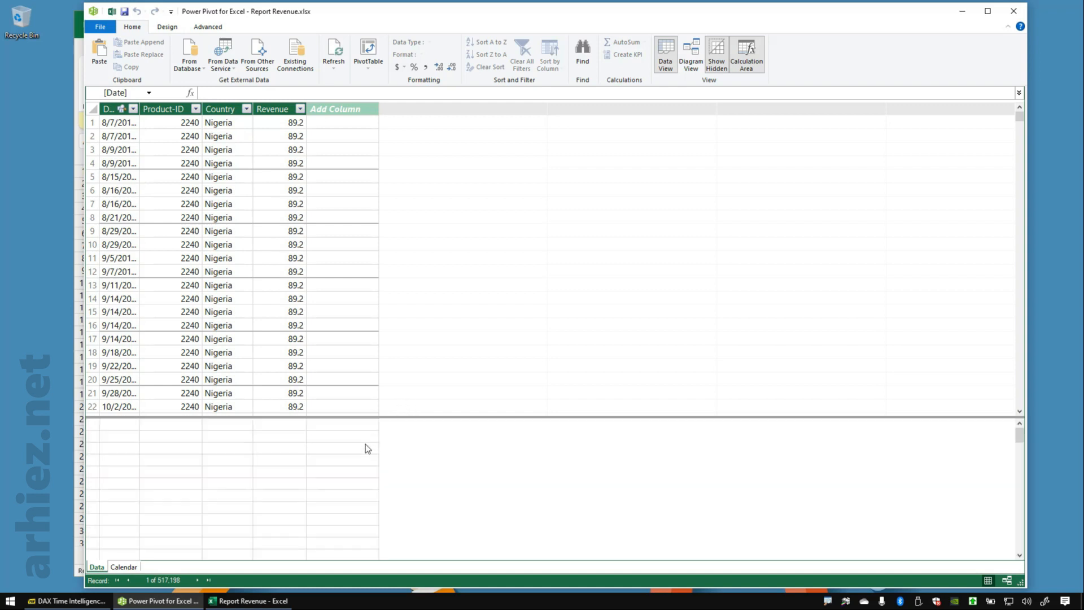
Step: Add the measure GT Revenue:=SUM(Data[Revenue]) in the calculation area beneath the Revenue column
click(280, 436)
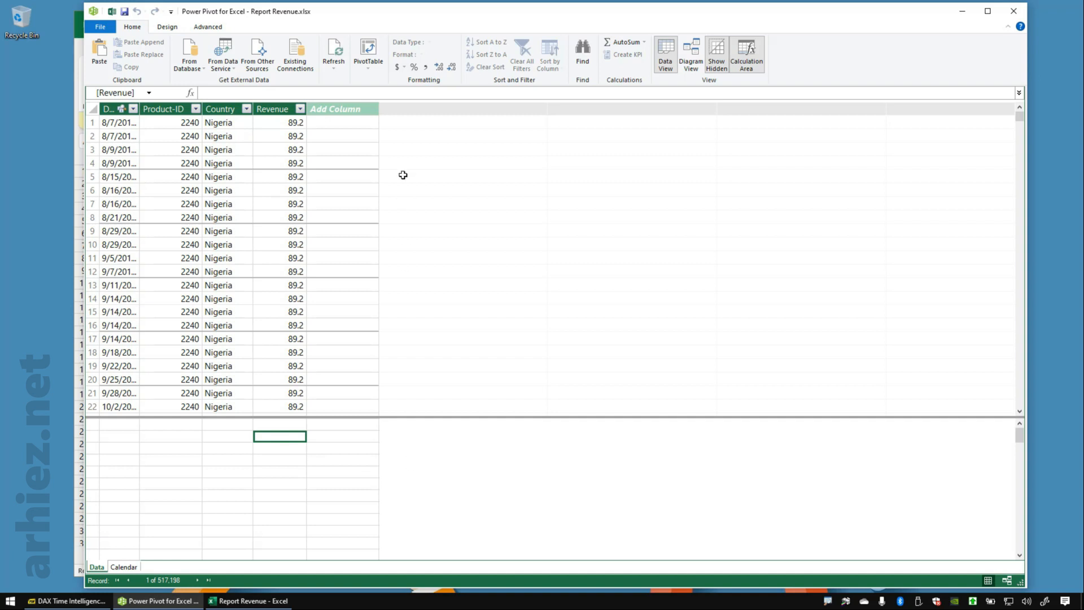
click(403, 93)
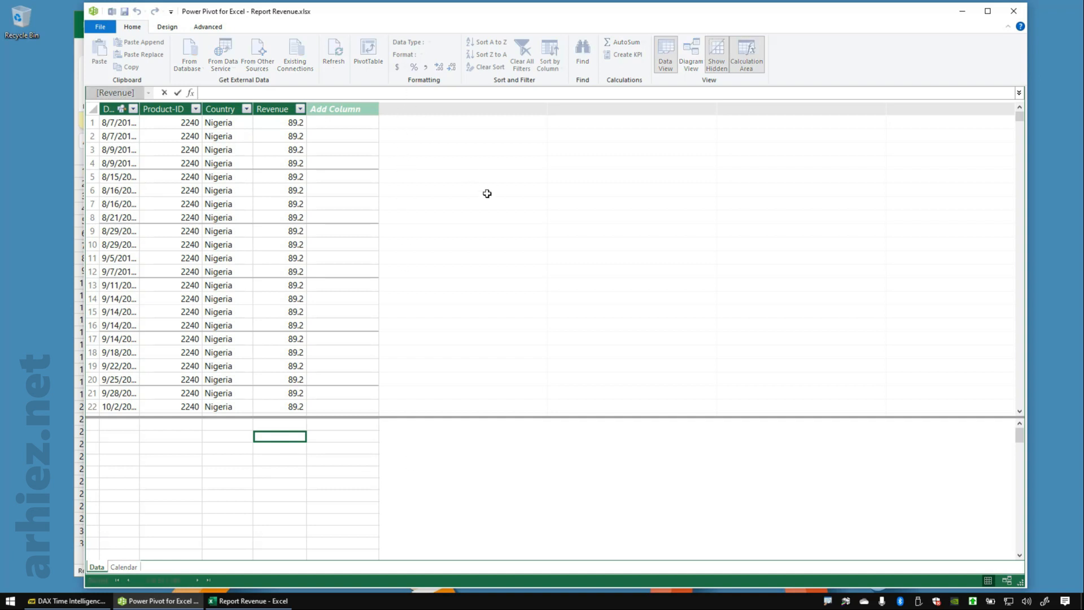
text(GT Revenue:=SUM)
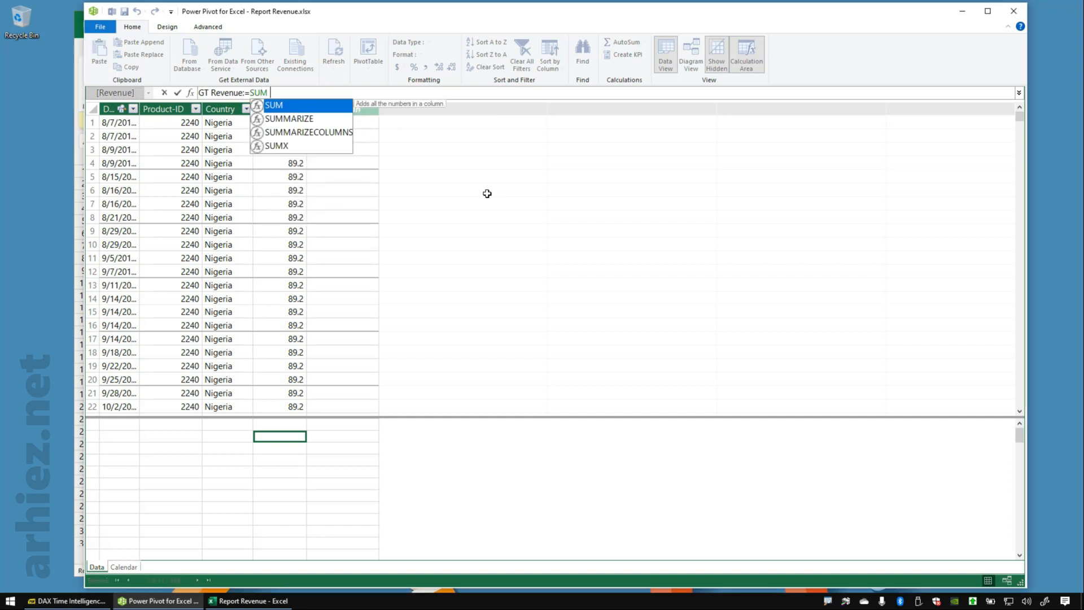
text(()
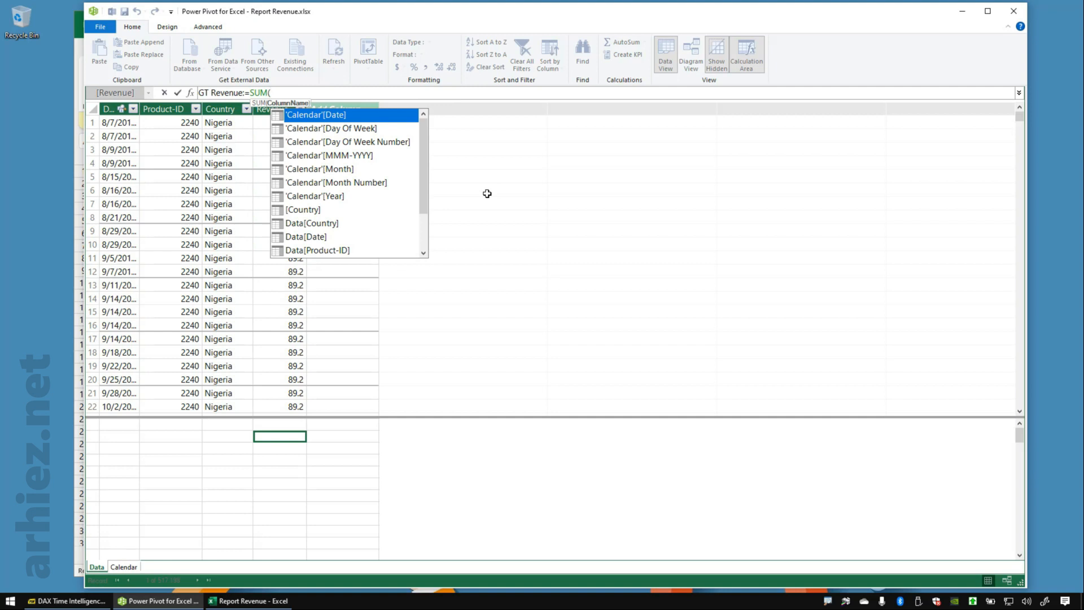
text(Data)
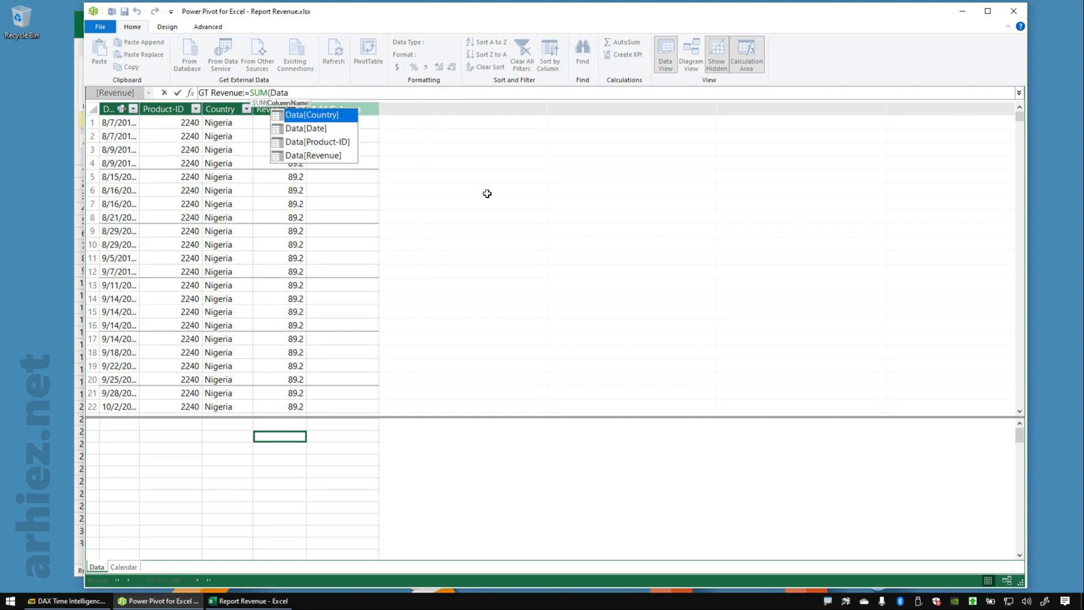
key(Down)
key(Down)
key(Down)
key(Tab)
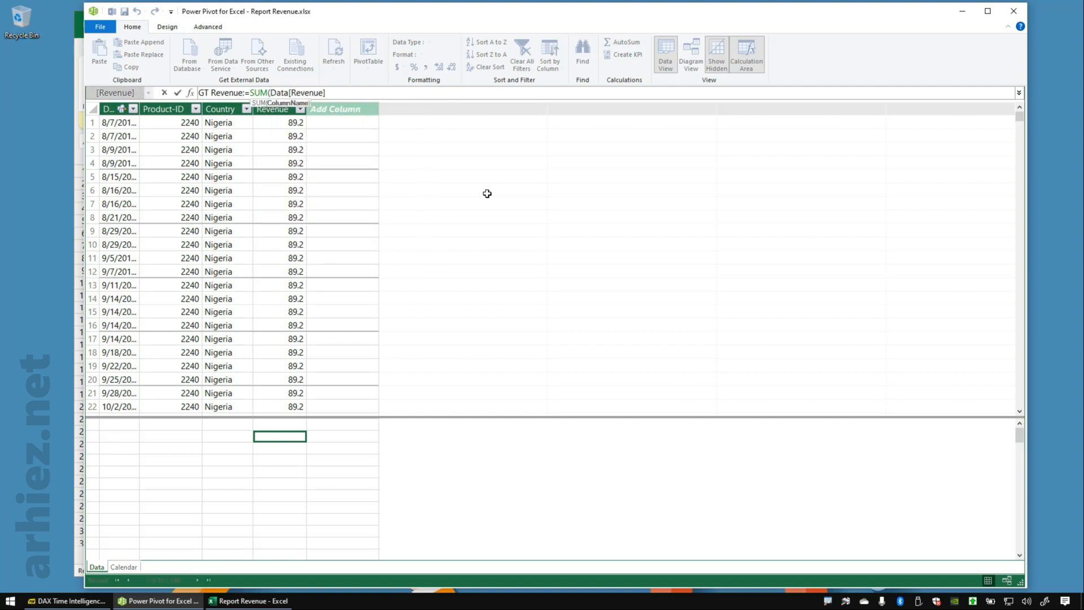
text())
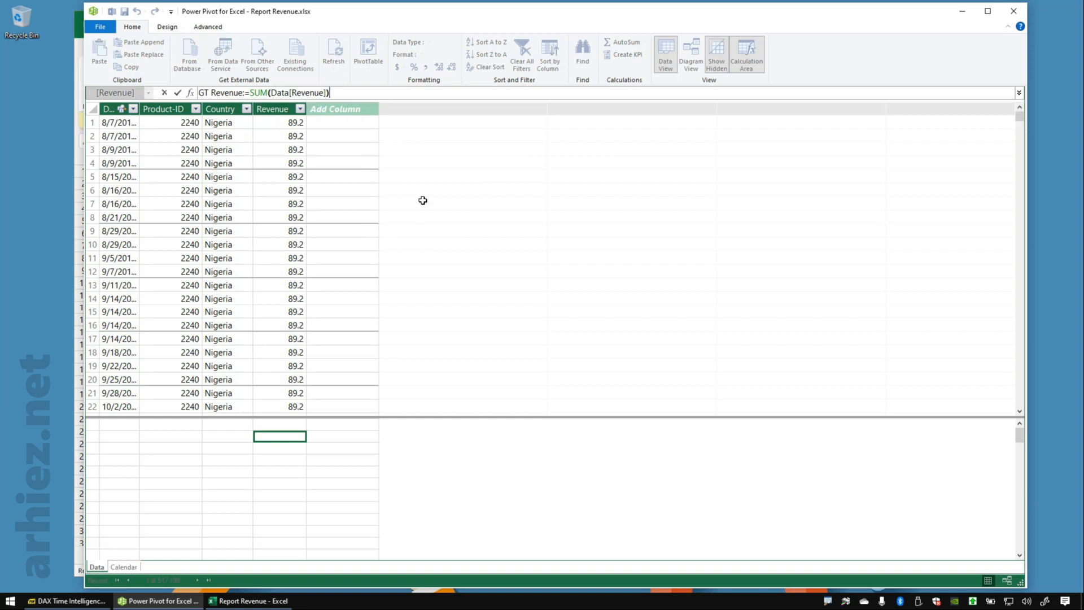
key(Return)
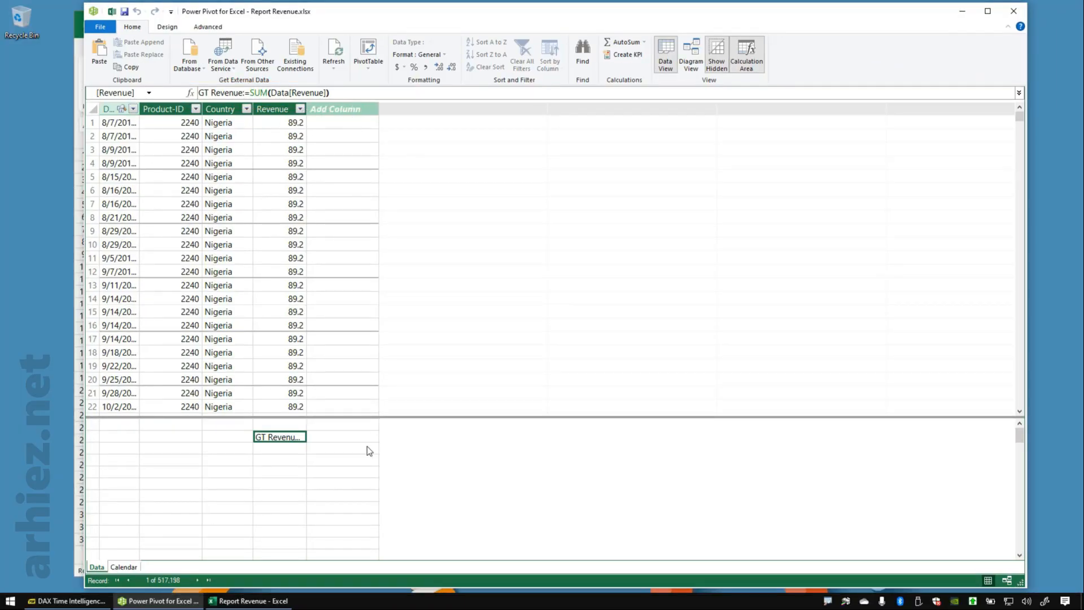
Step: Widen the Revenue column and format the GT Revenue measure with a thousands separator
click(288, 451)
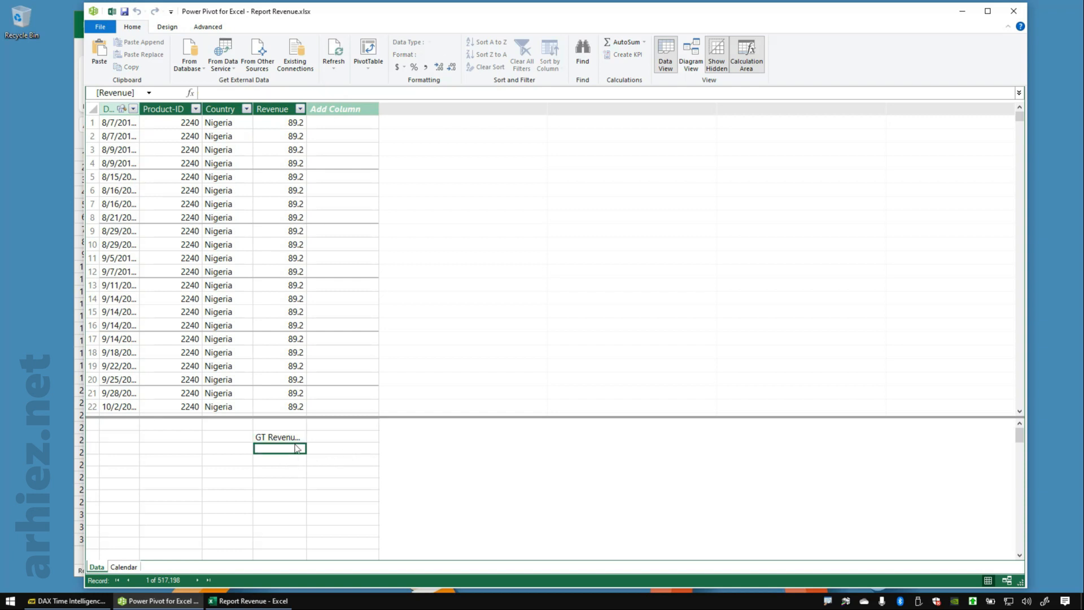
drag(305, 112, 369, 112)
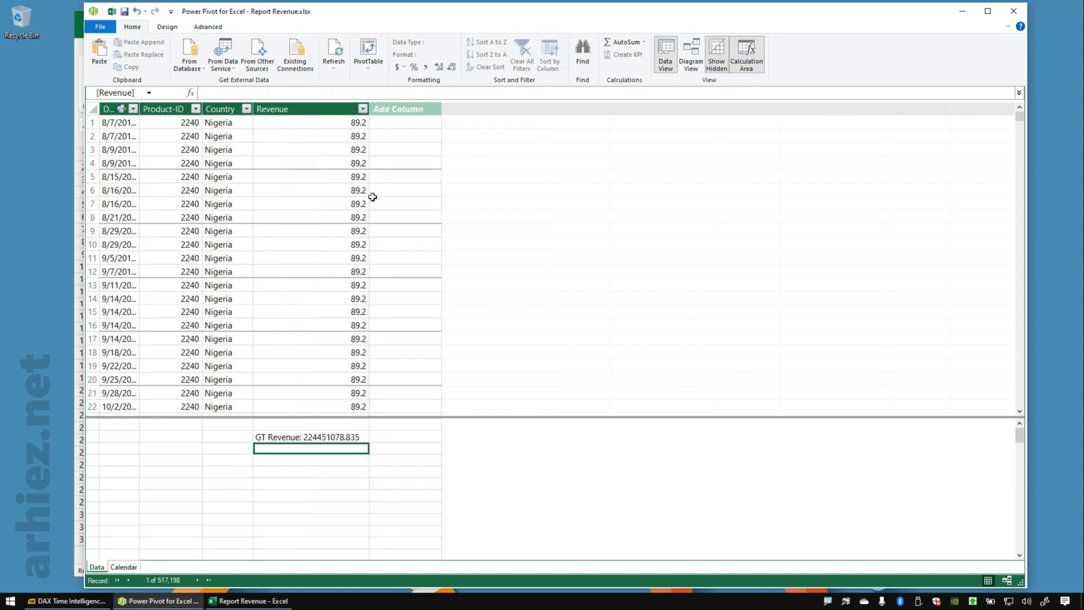
click(352, 439)
click(426, 67)
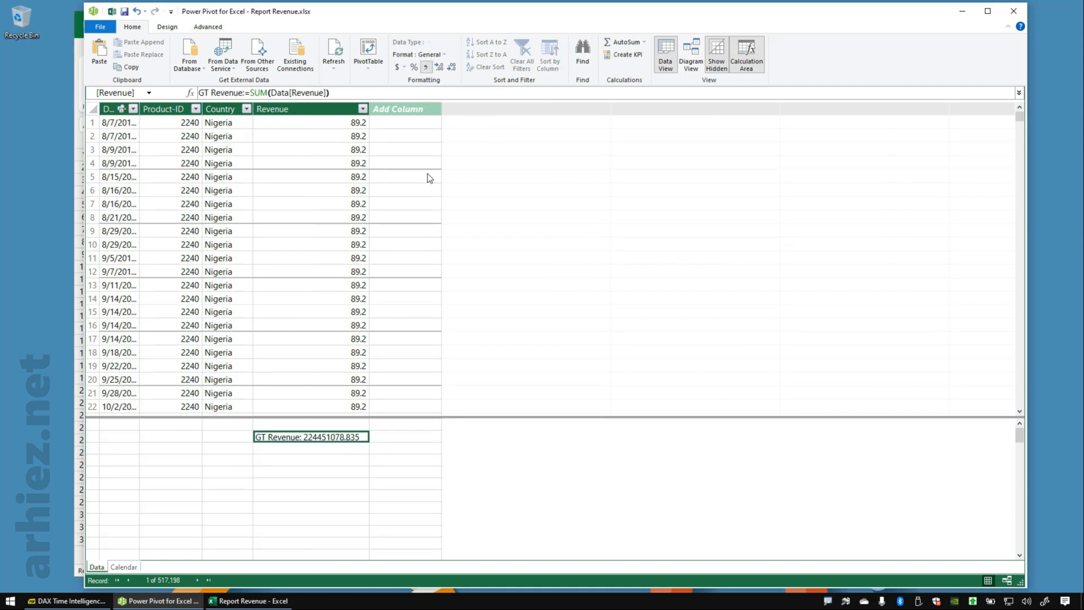
Step: Begin a measure named YTD two cells below GT Revenue, using the TOTALYTD function
click(323, 463)
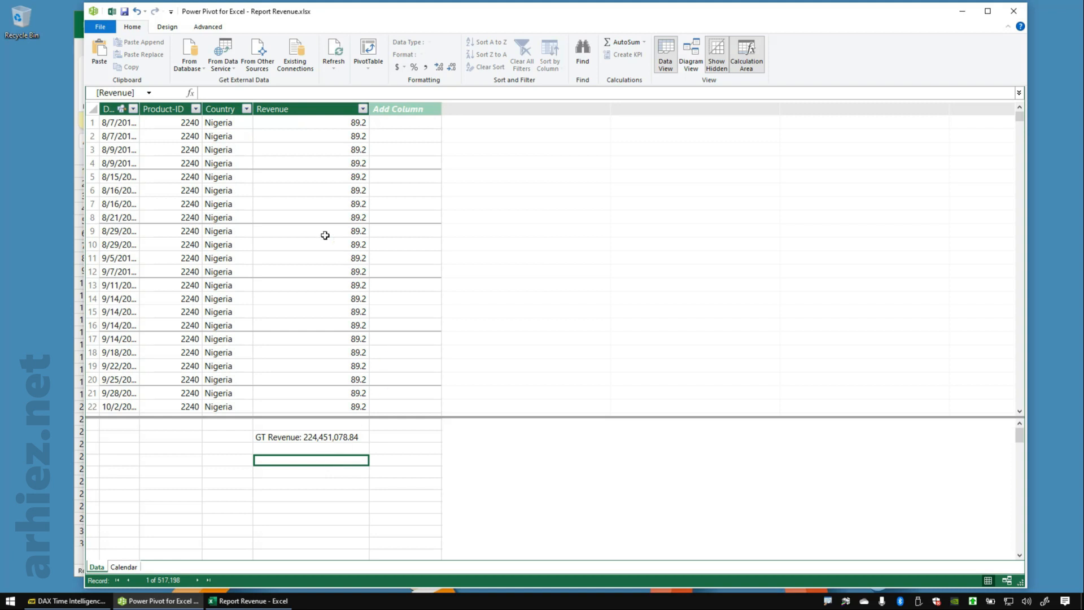
click(268, 92)
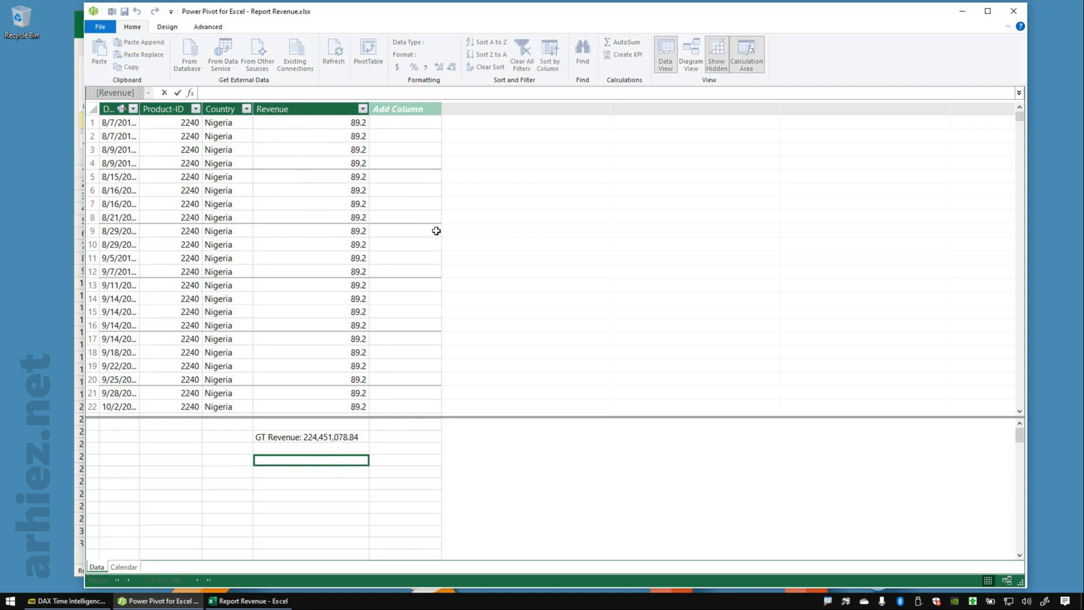
text(YTD:=TOT)
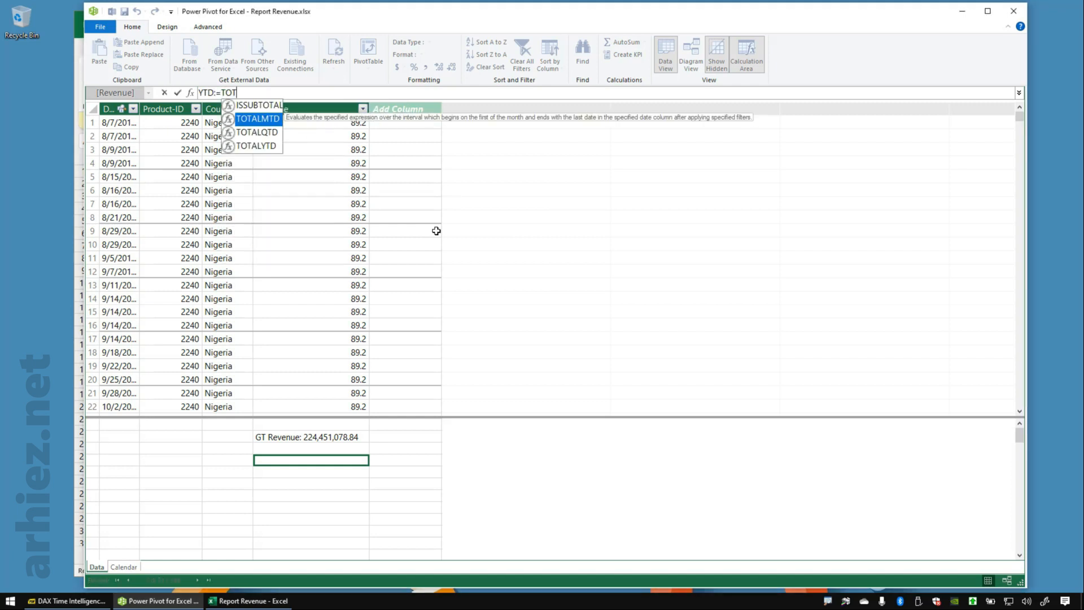
text(ALYTD)
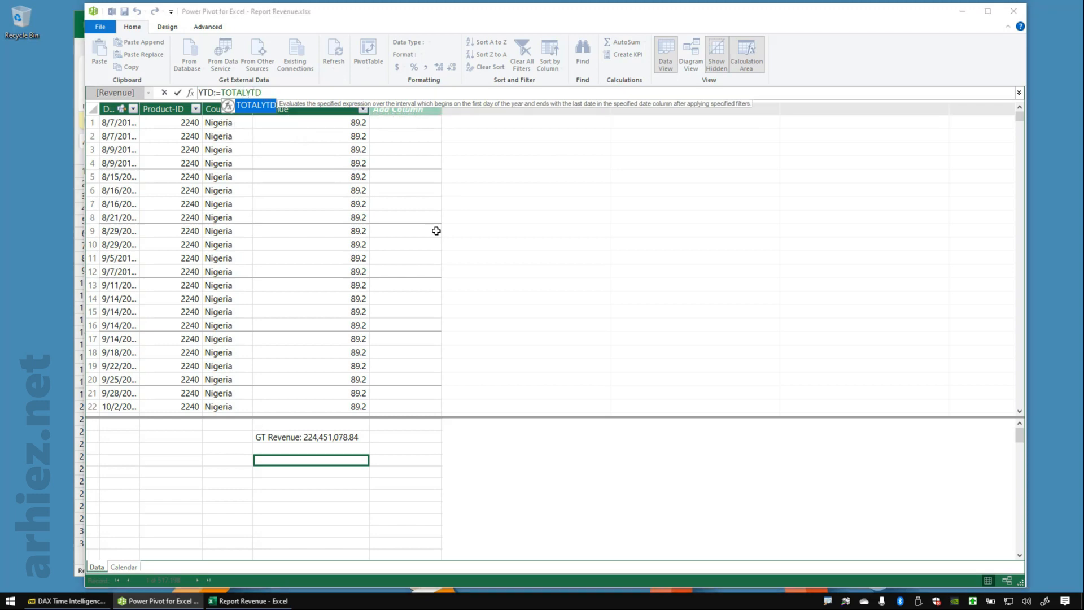
text( ()
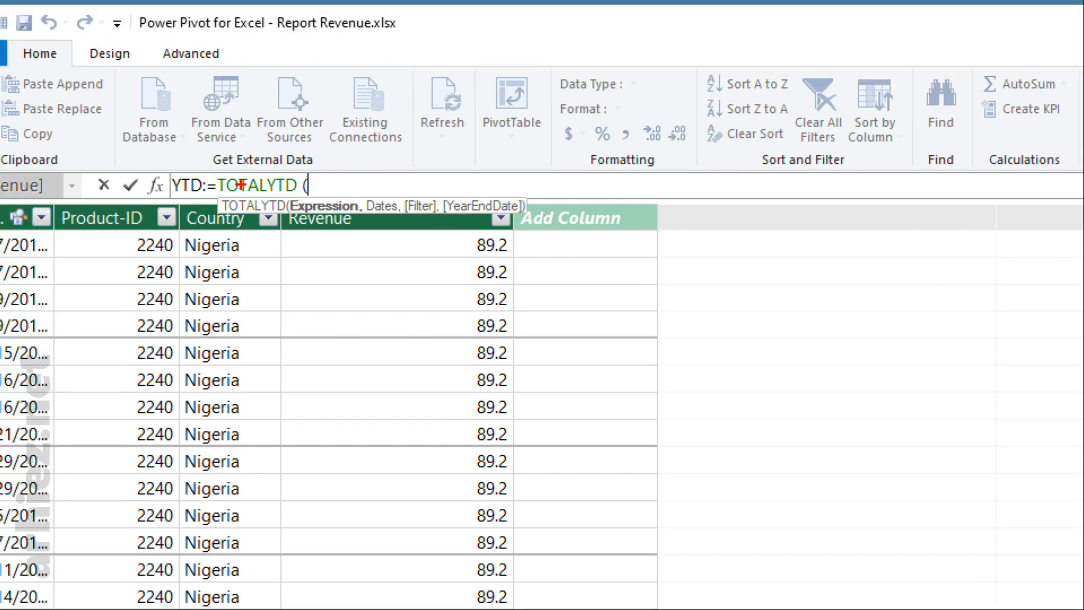
mouse_move(336, 186)
mouse_down()
mouse_move(289, 210)
mouse_move(321, 178)
mouse_up()
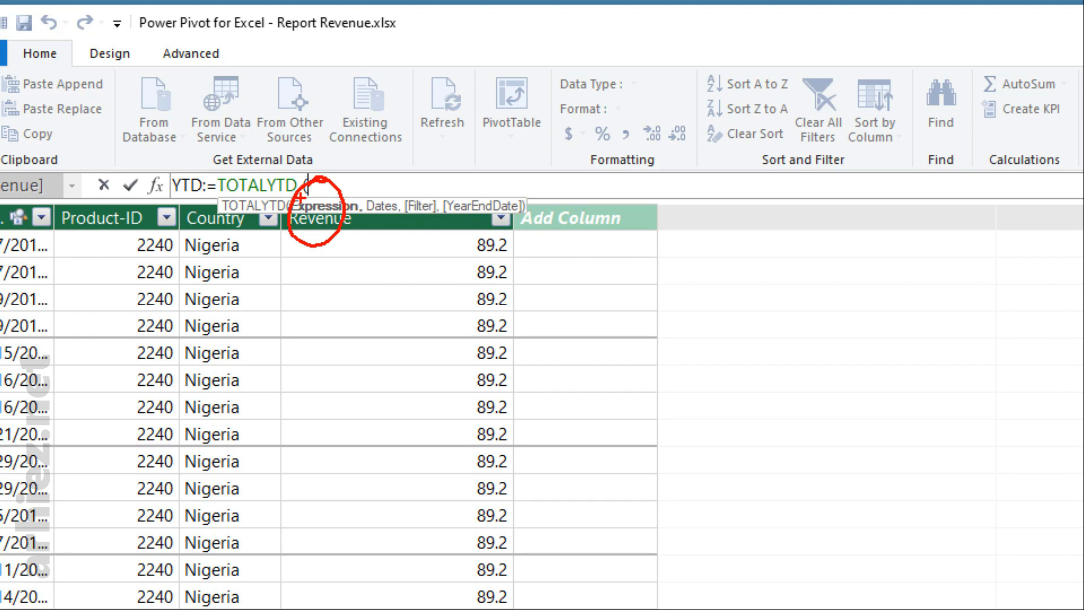
mouse_move(335, 262)
mouse_down()
mouse_move(626, 334)
mouse_move(623, 363)
mouse_up()
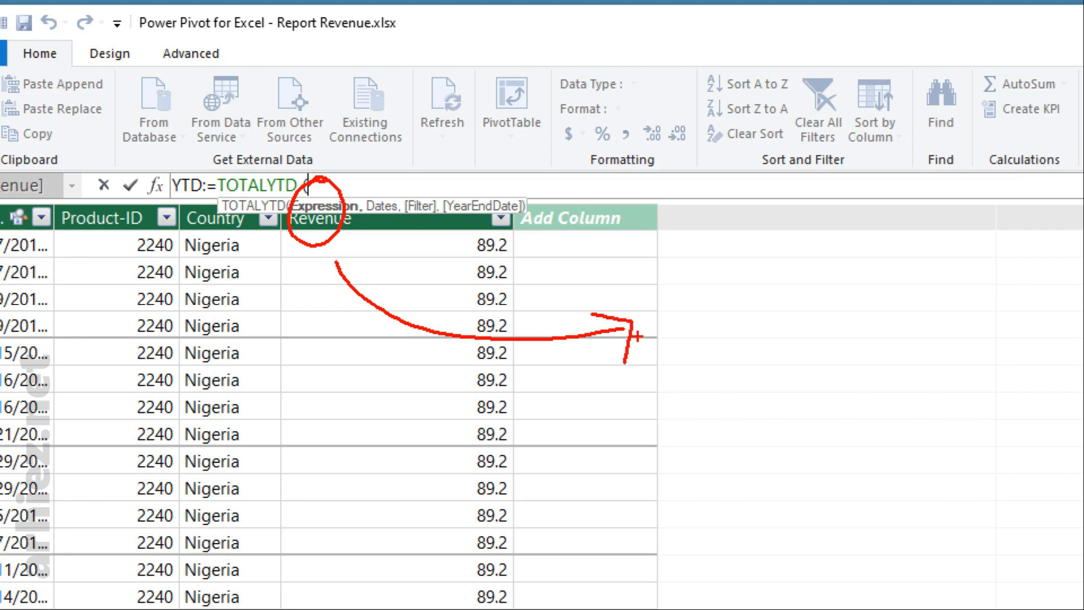
mouse_move(695, 289)
mouse_down()
mouse_move(683, 338)
mouse_move(677, 316)
mouse_up()
drag(729, 283, 737, 329)
drag(708, 294, 767, 276)
mouse_move(816, 257)
mouse_down()
mouse_move(828, 312)
mouse_move(820, 289)
mouse_move(883, 302)
mouse_up()
drag(895, 265, 929, 248)
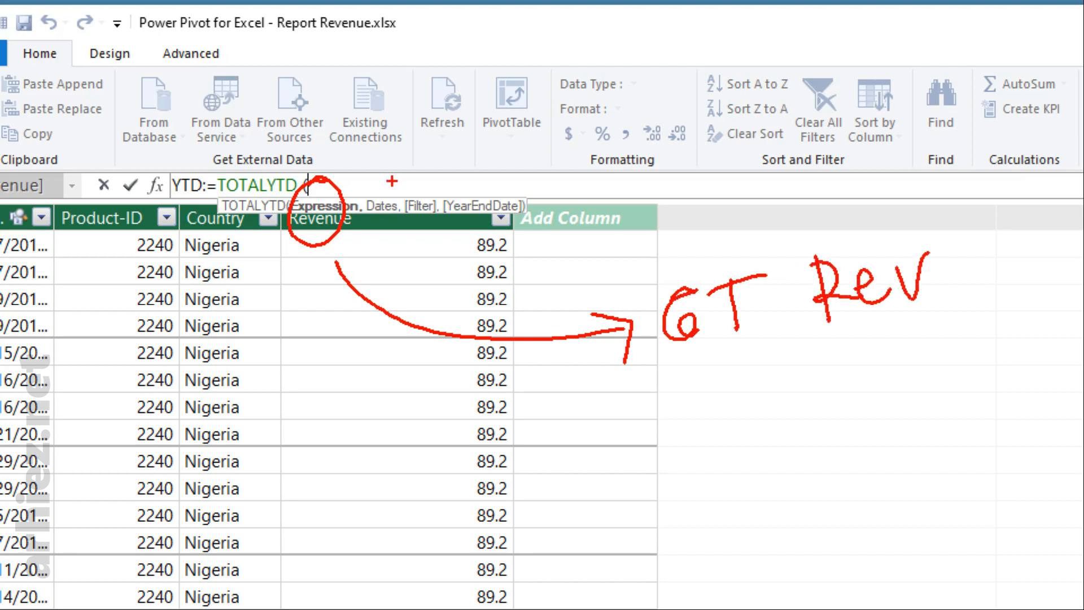
mouse_move(389, 179)
mouse_down()
mouse_move(362, 215)
mouse_move(390, 177)
mouse_move(493, 129)
mouse_move(621, 117)
mouse_up()
drag(650, 68, 665, 135)
drag(652, 71, 668, 131)
drag(728, 104, 733, 125)
drag(750, 72, 746, 125)
mouse_move(733, 110)
mouse_down()
mouse_move(766, 104)
mouse_move(788, 130)
mouse_up()
drag(720, 150, 732, 210)
mouse_move(694, 169)
mouse_down()
mouse_move(757, 146)
mouse_move(791, 195)
mouse_up()
drag(786, 149, 816, 186)
drag(826, 140, 834, 191)
mouse_move(836, 172)
mouse_down()
mouse_move(863, 164)
mouse_move(861, 184)
mouse_up()
key(b)
mouse_move(514, 182)
mouse_down()
mouse_move(437, 170)
mouse_move(505, 240)
mouse_move(501, 180)
mouse_up()
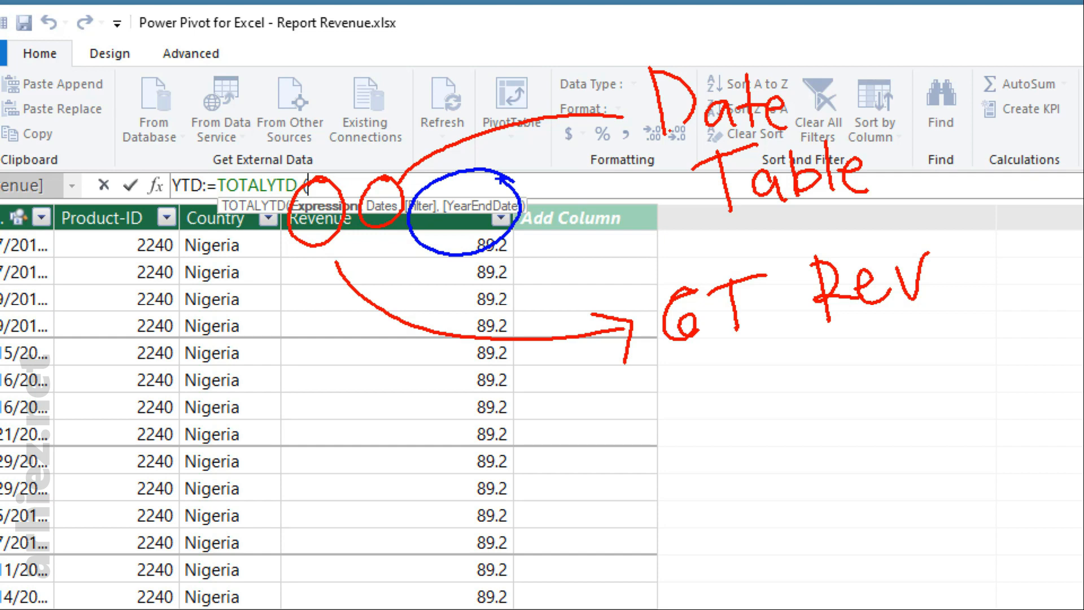
key(Escape)
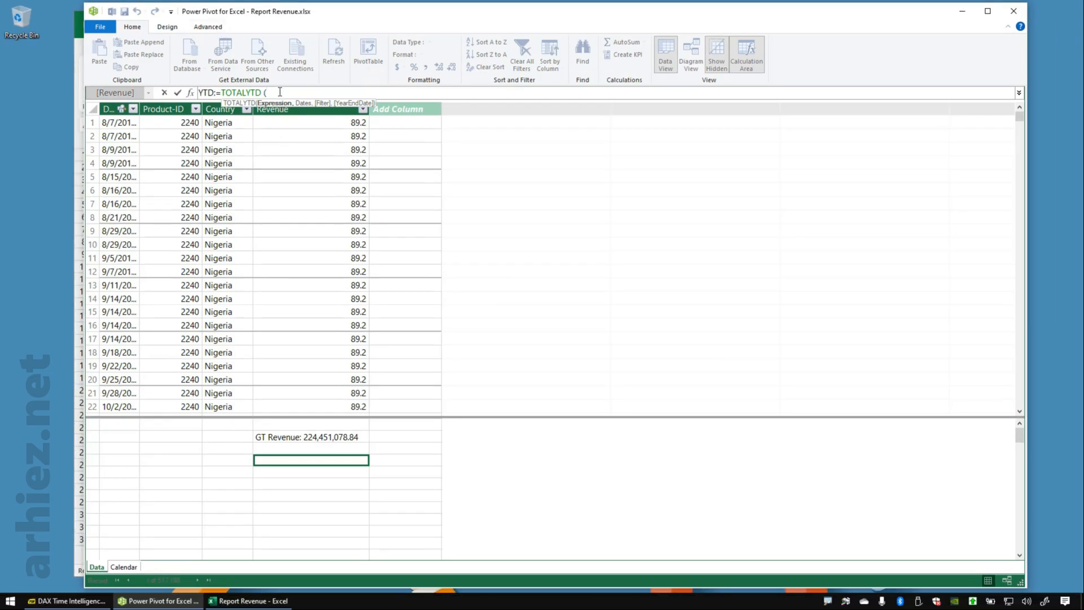
Step: Complete the YTD formula with Data[GT Revenue] and 'Calendar'[Date] as arguments, and format the measure with a thousands separator
text(Da)
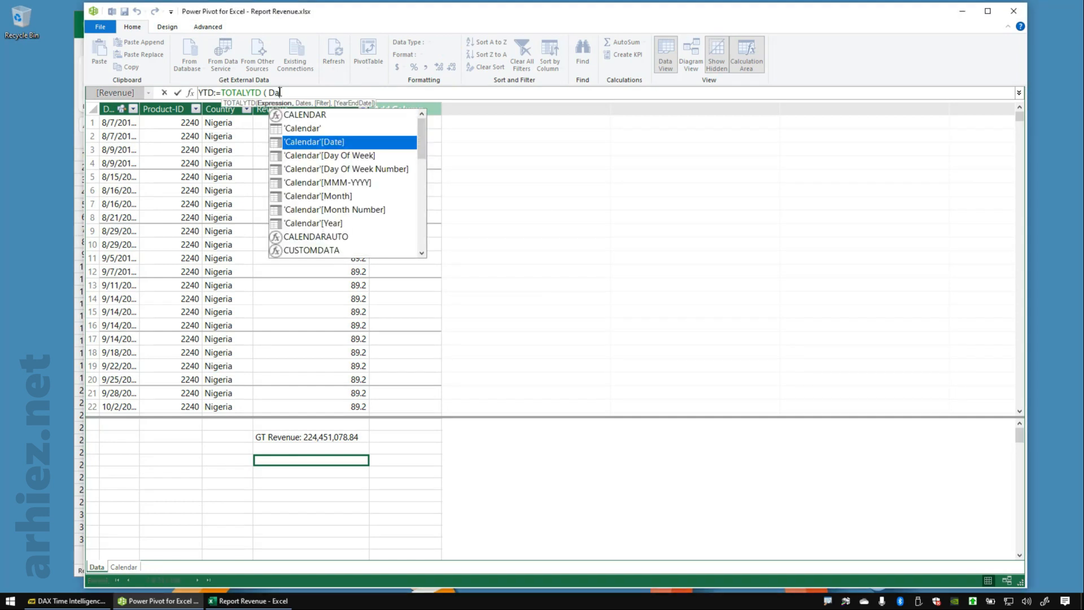
text(ta)
key(Down)
key(Down)
key(Down)
key(Tab)
text(, )
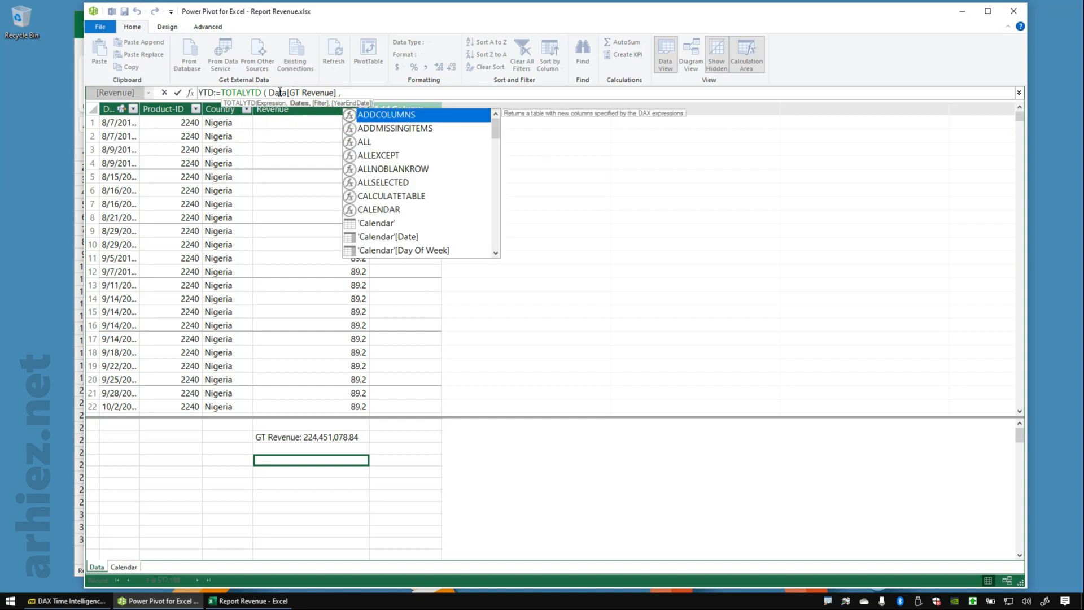
text(Cale)
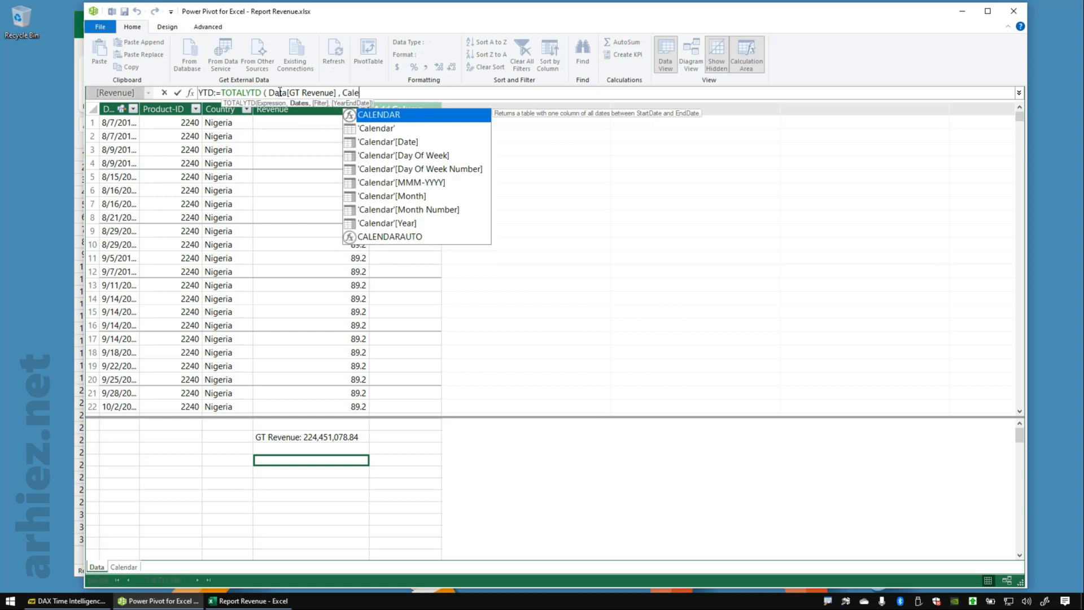
key(Down)
key(Down)
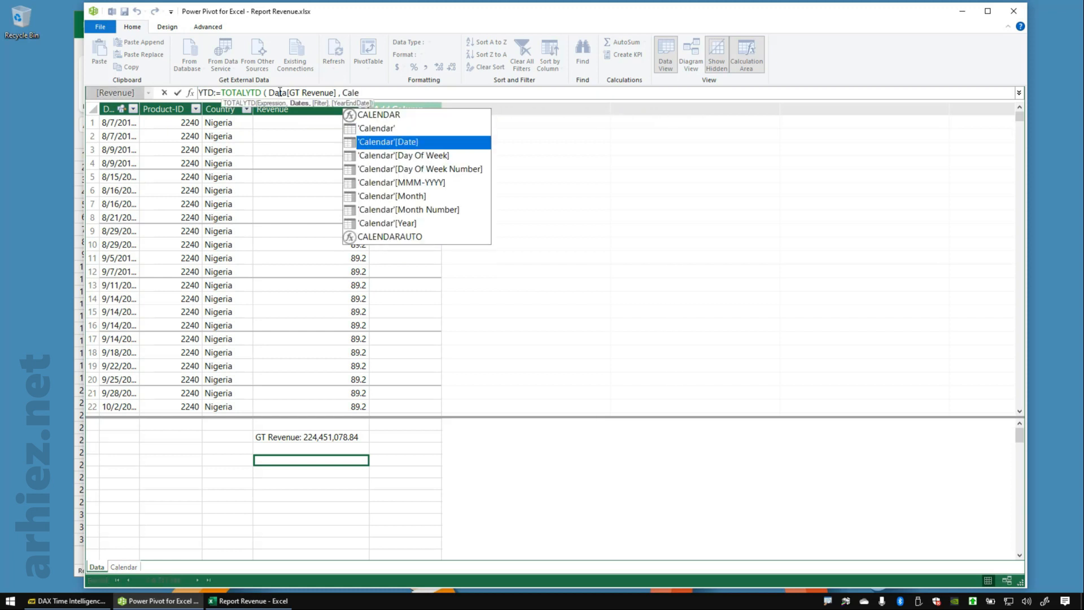
key(Tab)
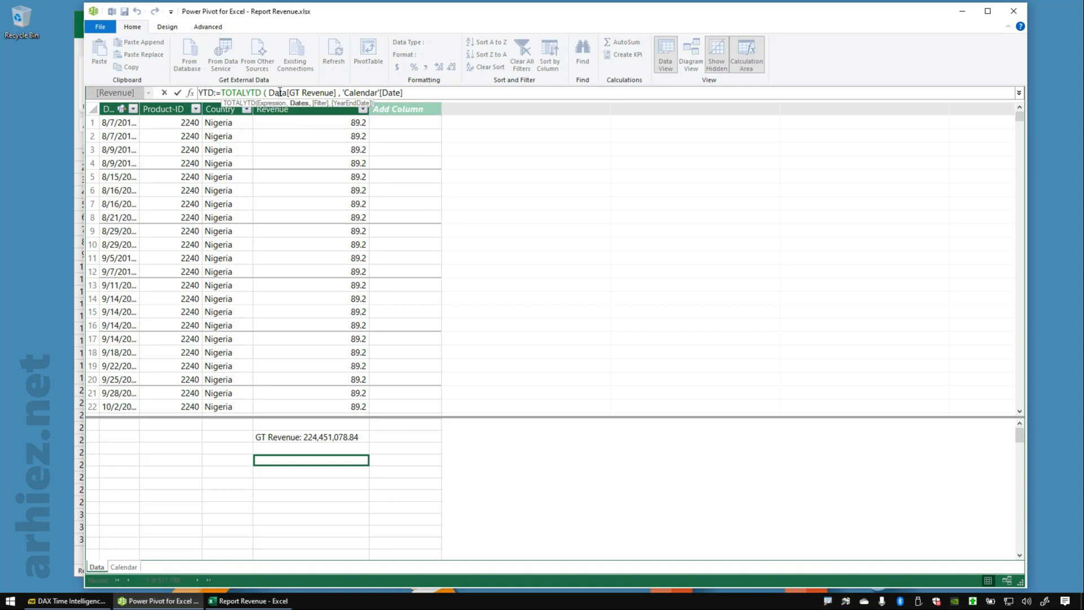
text())
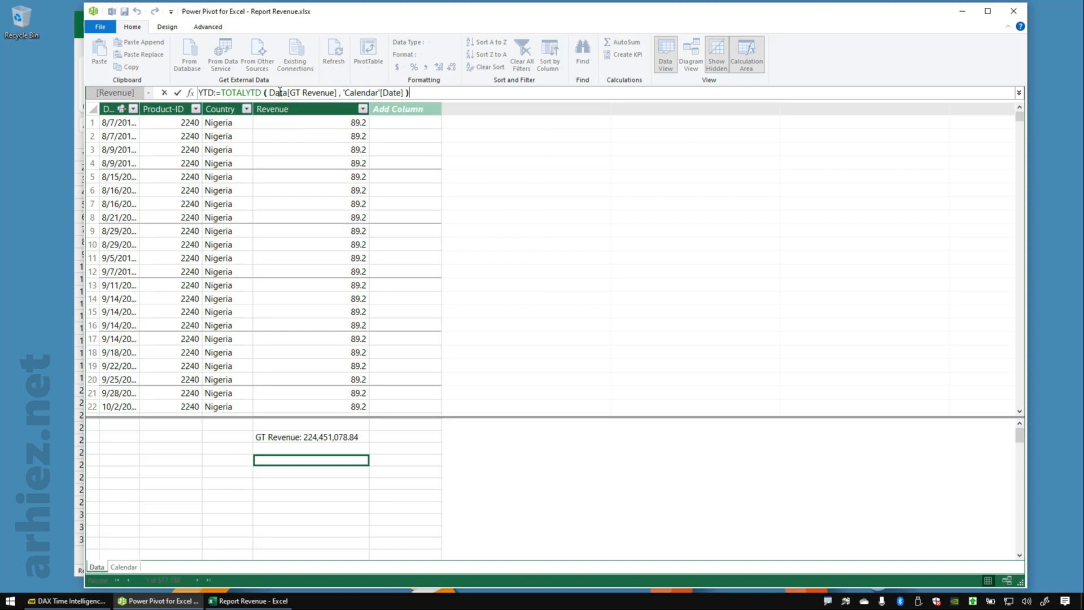
key(Return)
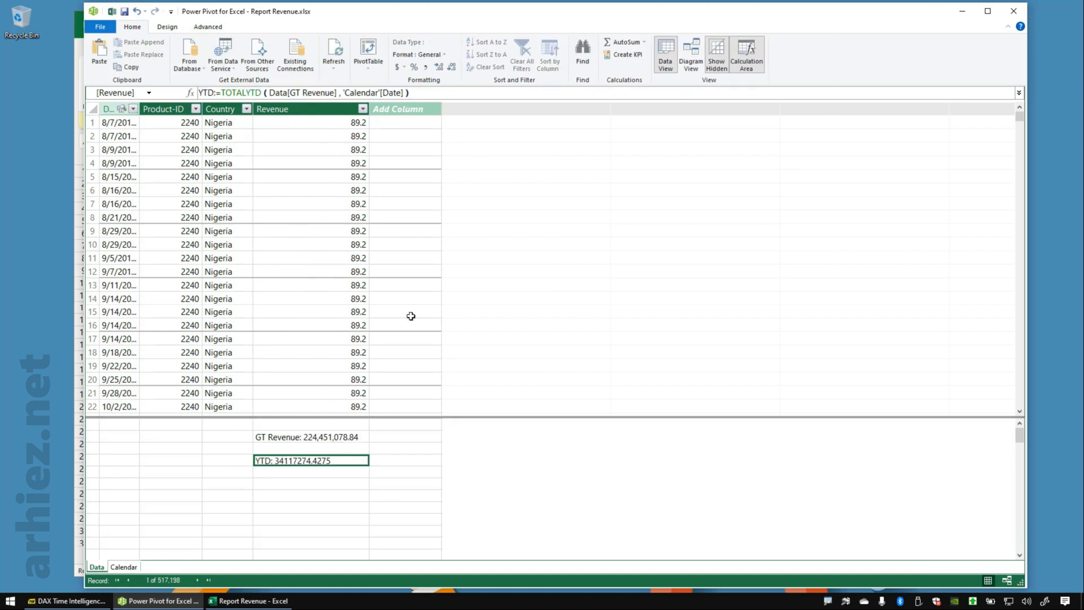
click(426, 69)
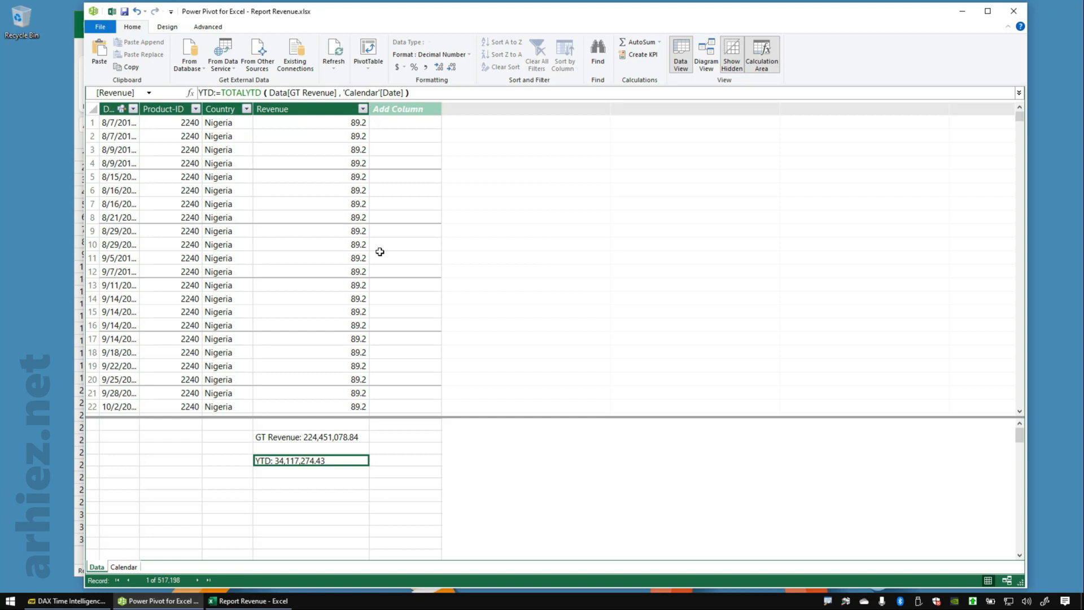
Step: Begin a measure named MTD two cells below YTD, using the TOTALMTD function
click(286, 484)
click(266, 92)
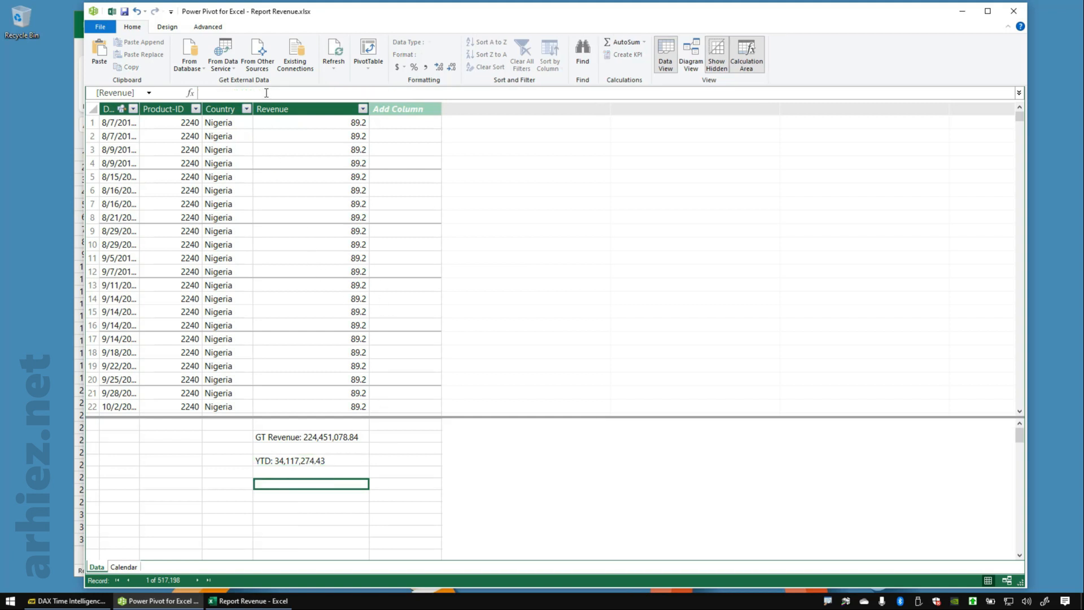
text(MTD)
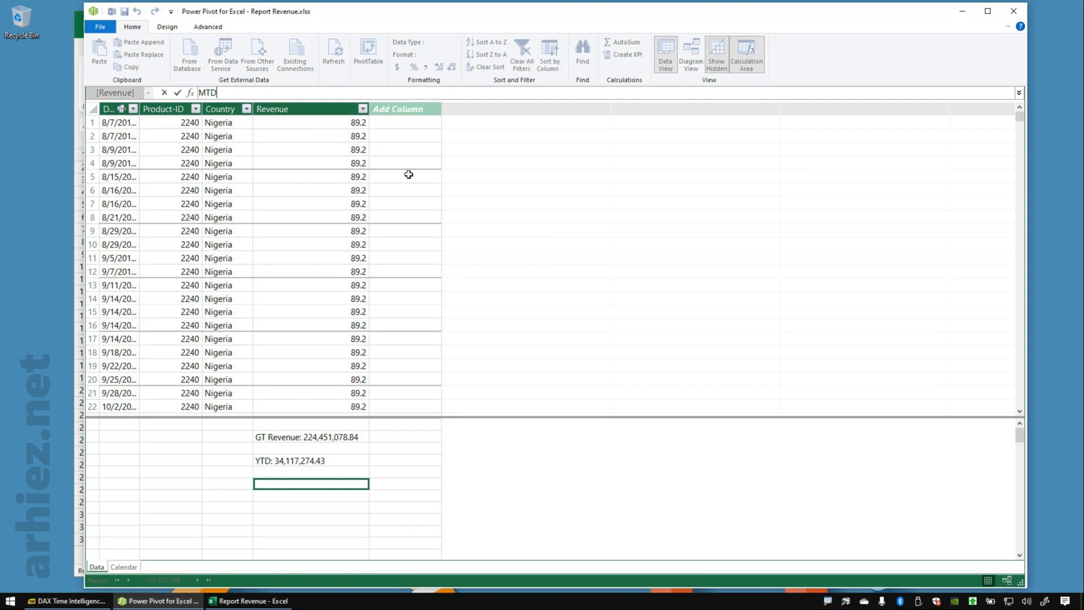
text(:=TOTALMTD ()
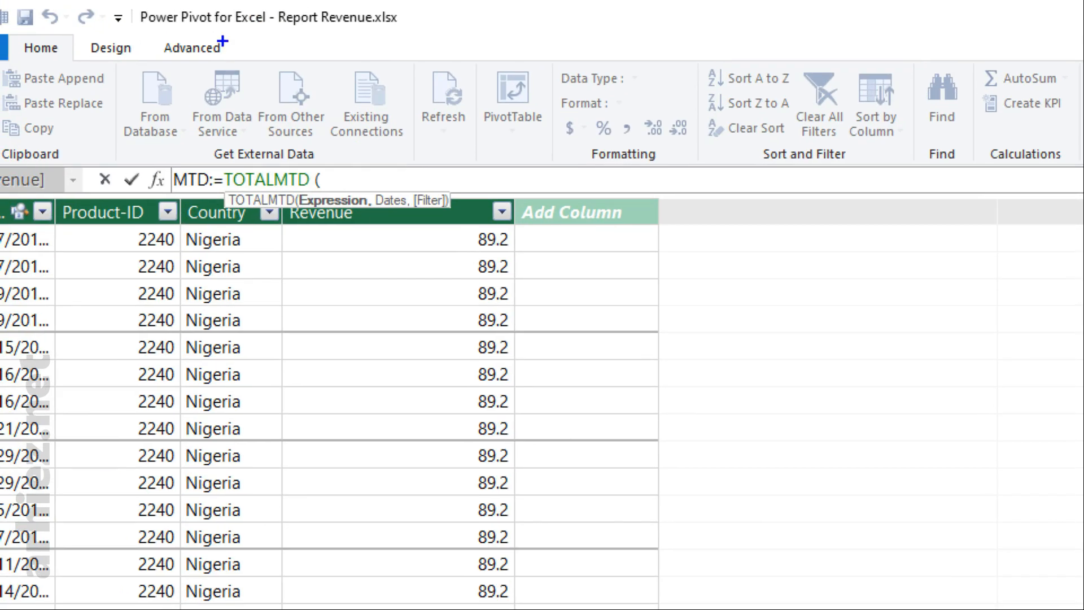
mouse_move(330, 191)
mouse_down()
mouse_move(314, 253)
mouse_move(491, 350)
mouse_move(719, 326)
mouse_move(790, 279)
mouse_move(850, 315)
mouse_up()
mouse_move(830, 261)
mouse_down()
mouse_move(867, 303)
mouse_move(920, 291)
mouse_move(941, 263)
mouse_up()
mouse_move(389, 184)
mouse_down()
mouse_move(435, 134)
mouse_move(592, 97)
mouse_up()
drag(648, 56, 675, 115)
drag(713, 84, 734, 104)
drag(748, 60, 754, 99)
mouse_move(732, 79)
mouse_down()
mouse_move(787, 105)
mouse_move(770, 175)
mouse_up()
drag(727, 144, 802, 117)
mouse_move(802, 144)
mouse_down()
mouse_move(788, 164)
mouse_move(821, 133)
mouse_up()
drag(816, 113, 836, 160)
mouse_move(858, 110)
mouse_down()
mouse_move(866, 159)
mouse_move(912, 150)
mouse_up()
mouse_move(458, 163)
mouse_down()
mouse_move(460, 238)
mouse_move(464, 169)
mouse_up()
key(Escape)
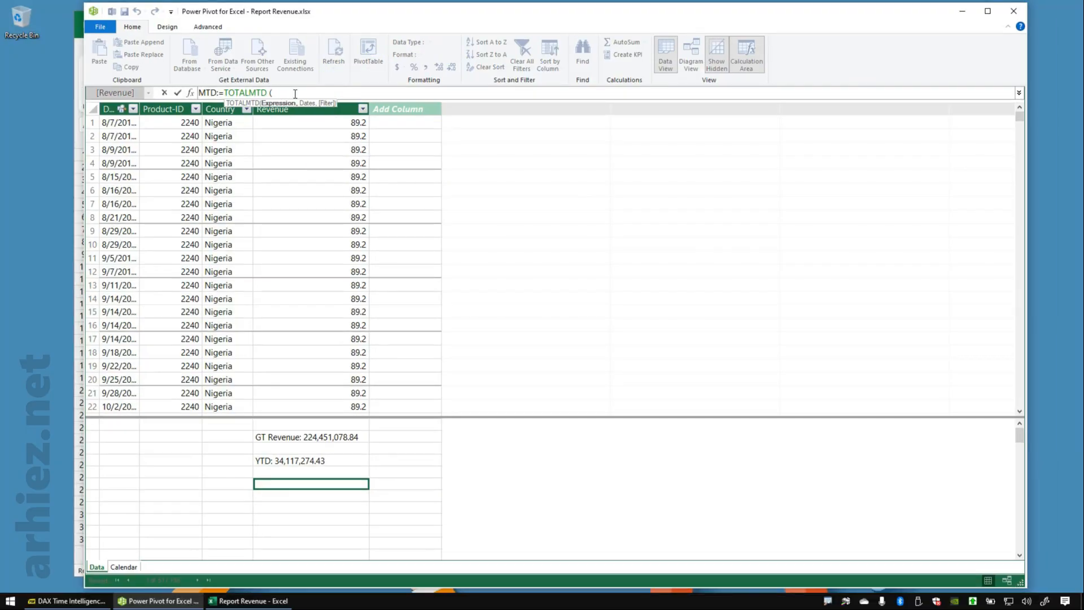
Step: Complete the MTD formula with Data[GT Revenue] as the expression and 'Calendar'[Date] as the dates argument
text(Data)
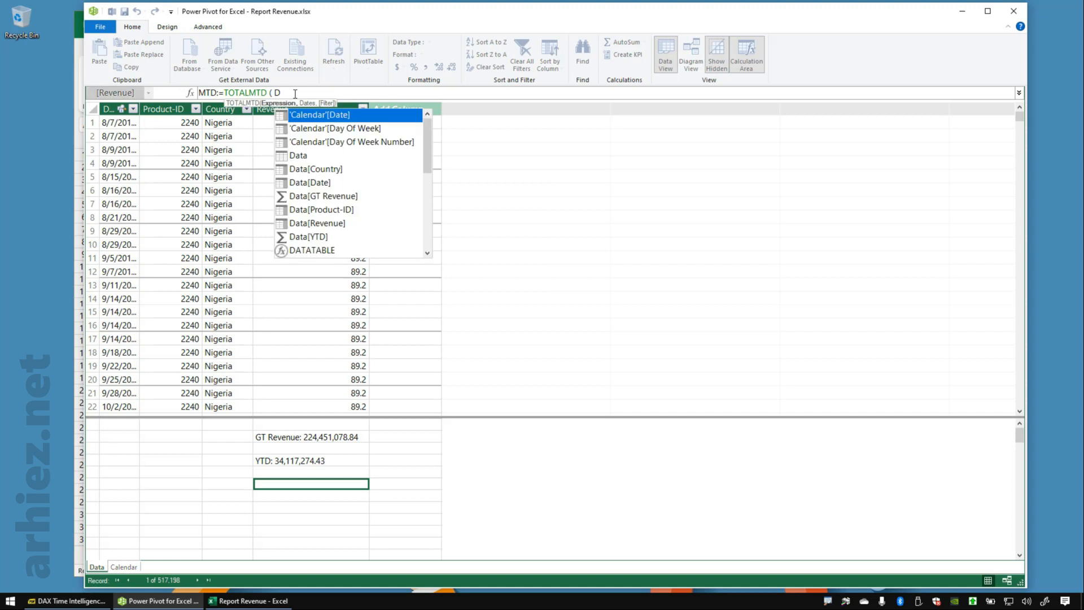
key(Down)
key(Down)
key(Down)
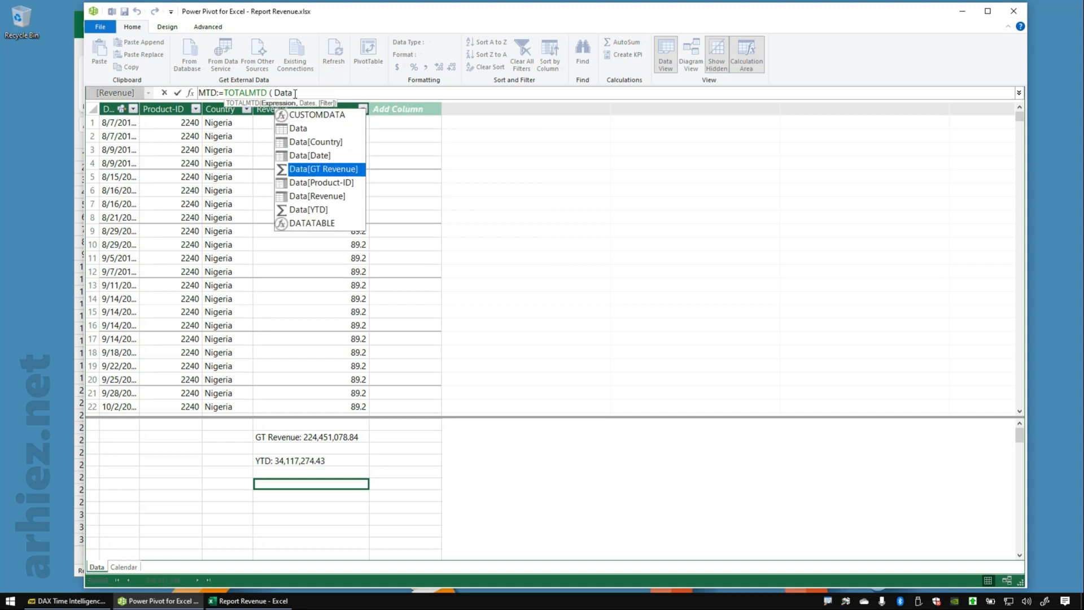
key(Tab)
text(, )
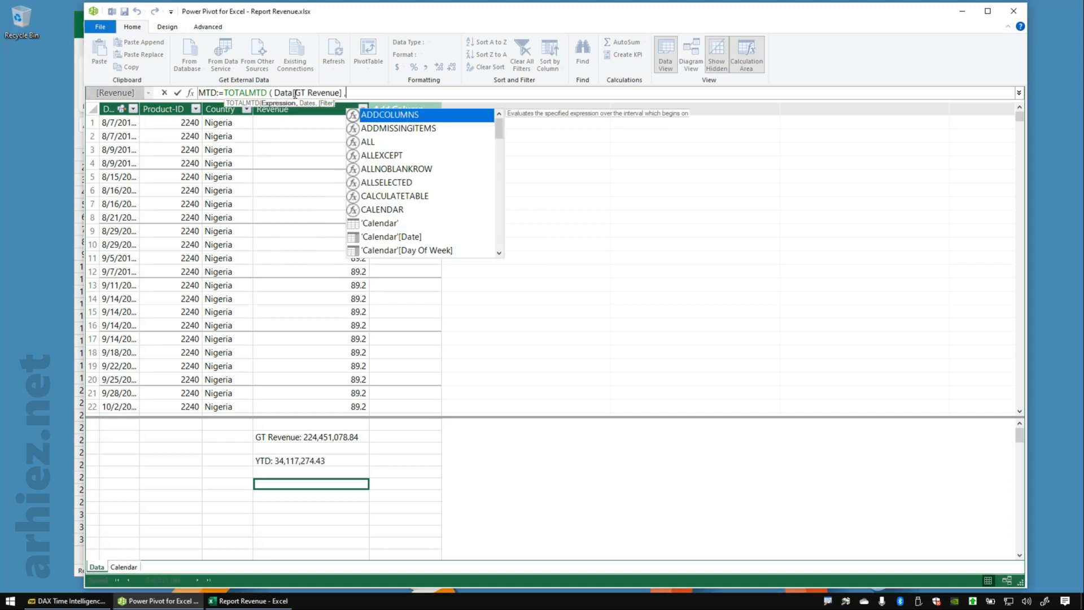
text(Calend)
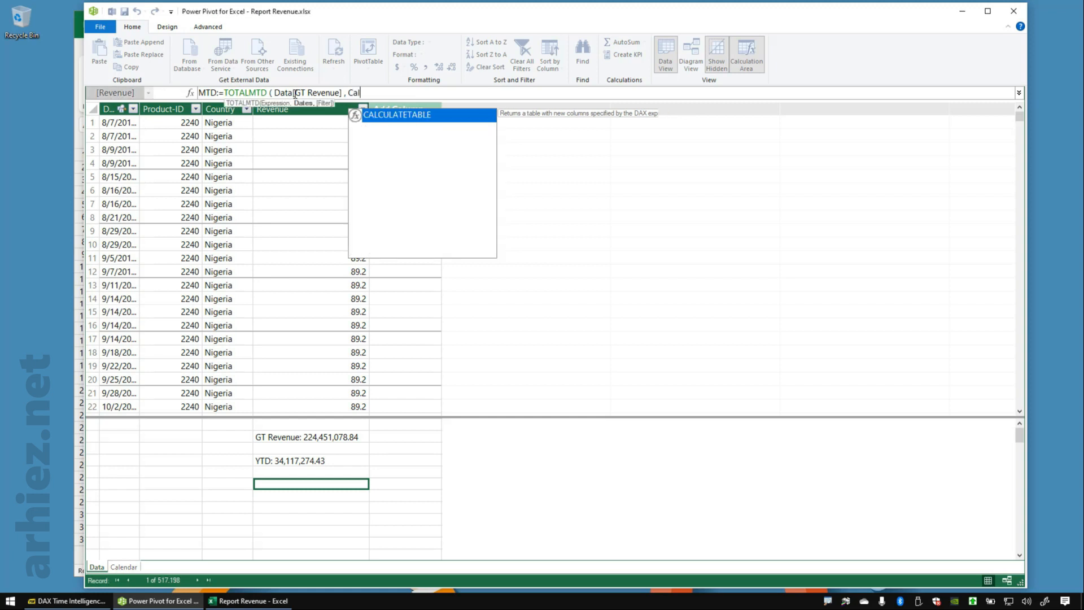
key(Down)
key(Down)
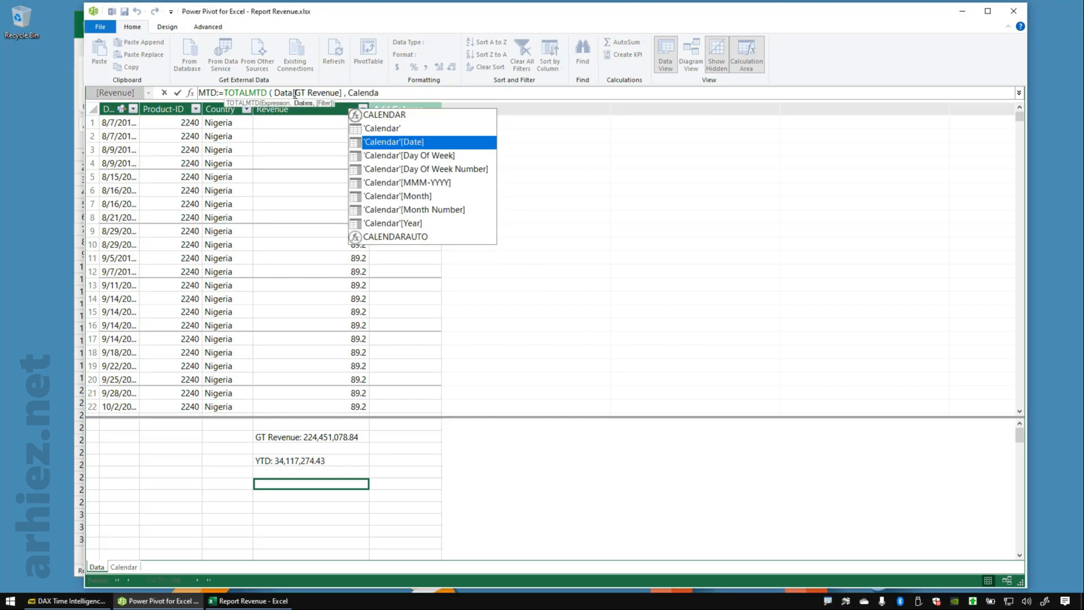
key(Tab)
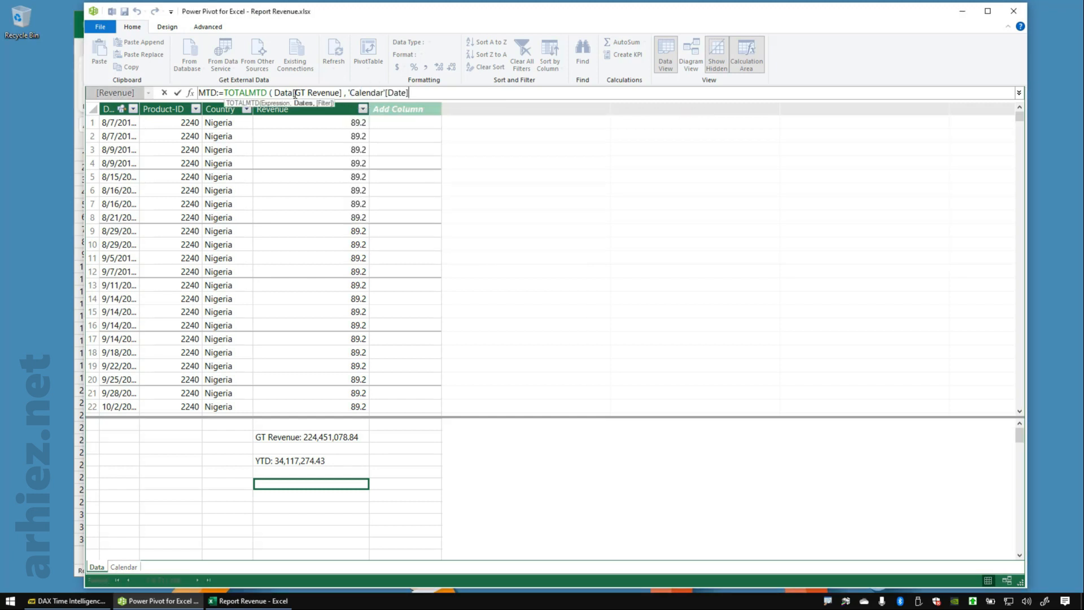
text())
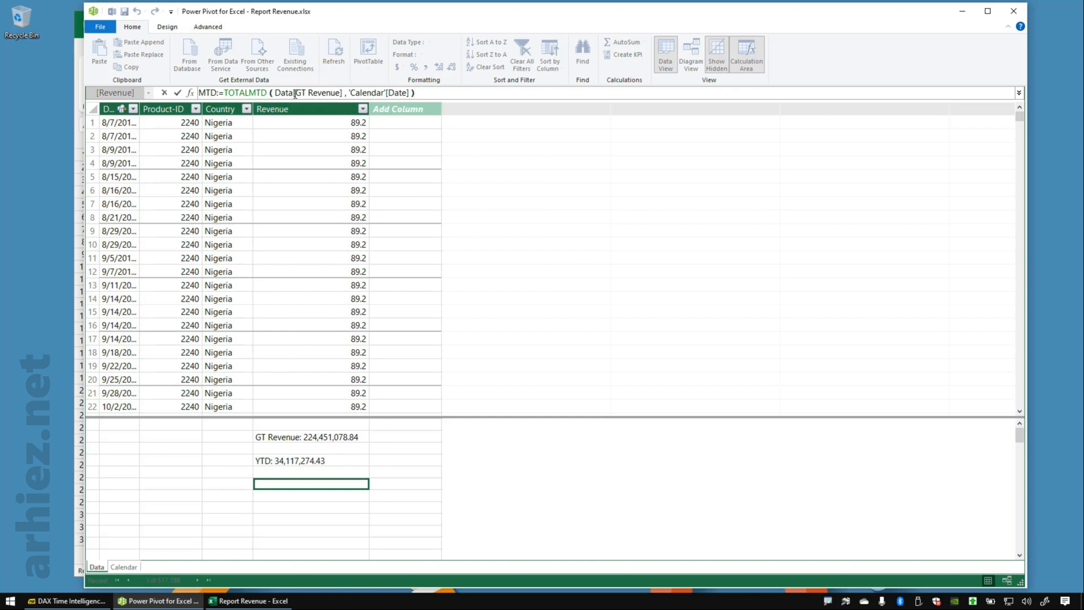
key(Return)
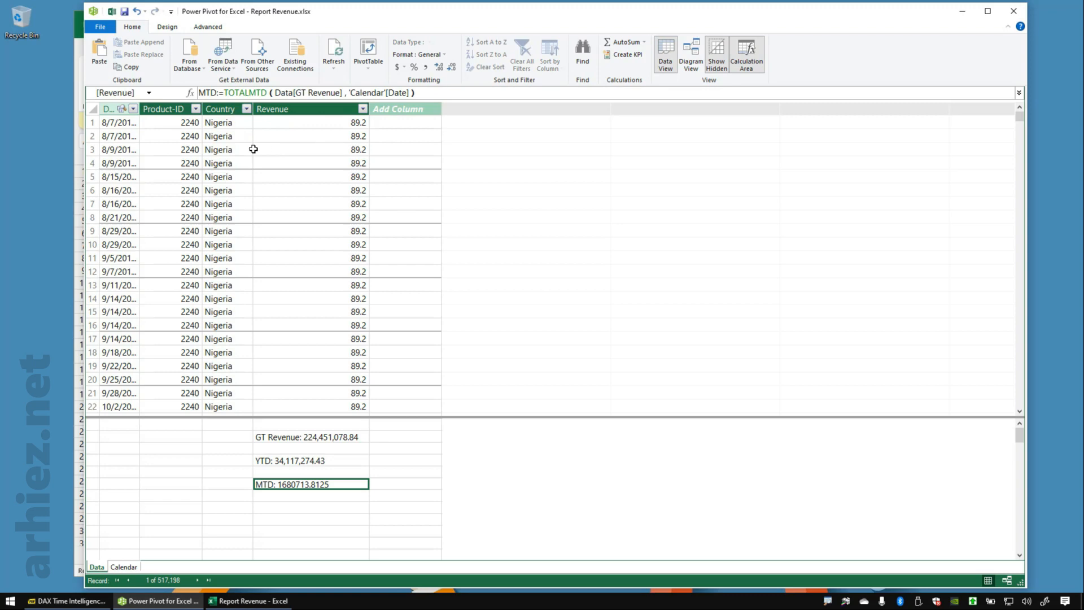
key(ctrl+1)
click(188, 73)
mouse_move(191, 75)
mouse_down()
mouse_move(374, 125)
mouse_move(684, 157)
mouse_up()
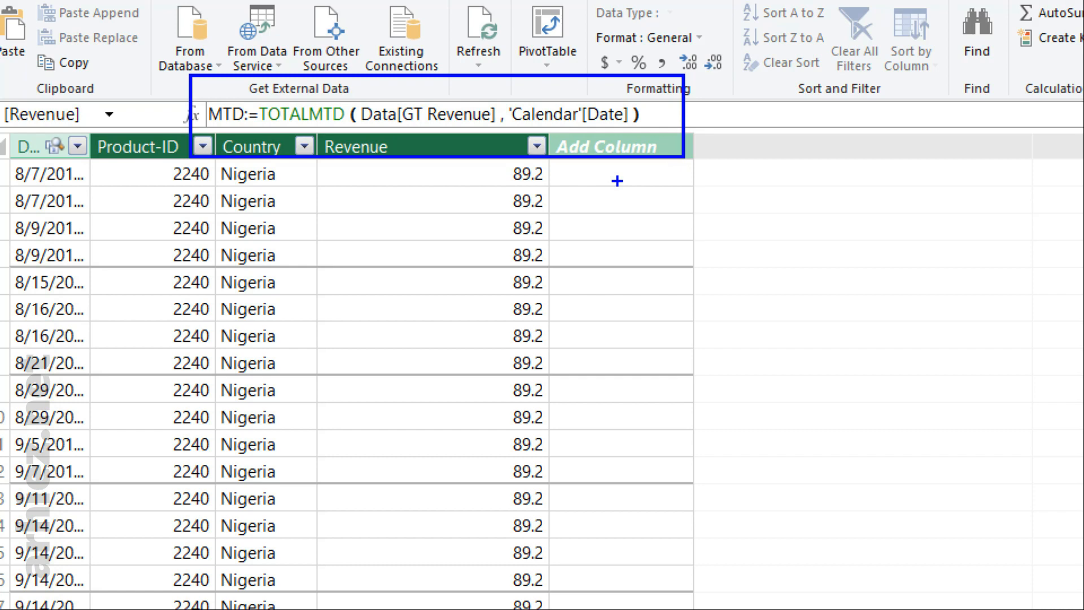
key(Escape)
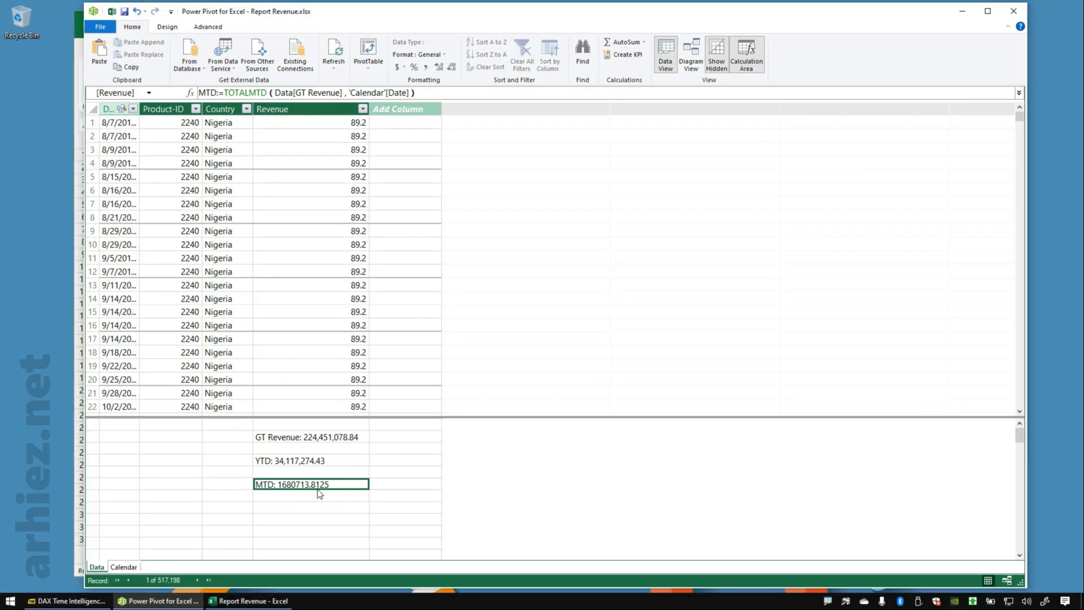
Step: Format the MTD measure with a thousands separator
click(425, 69)
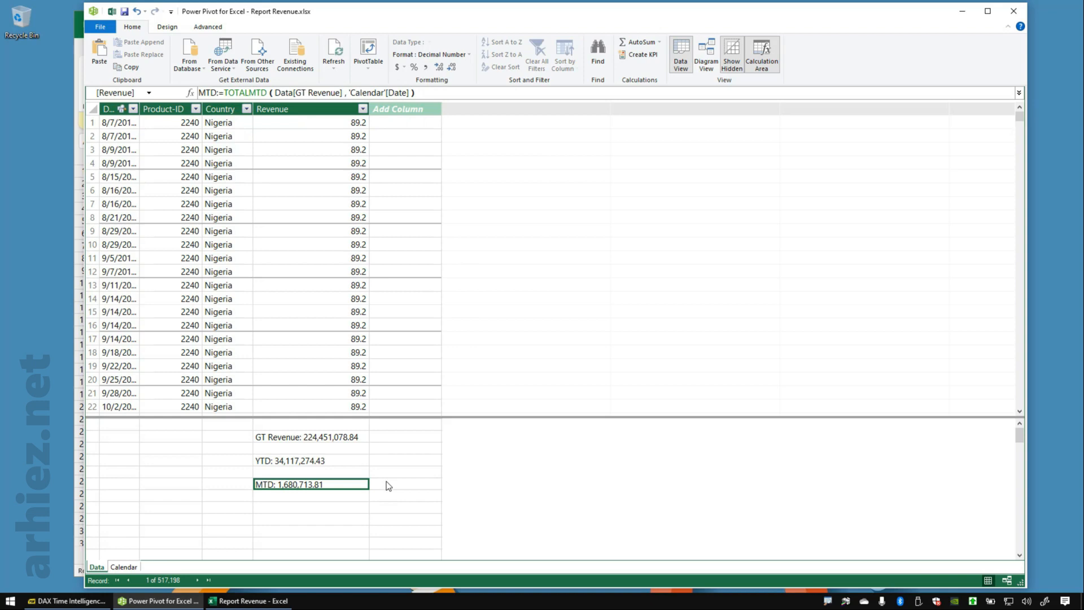
click(394, 473)
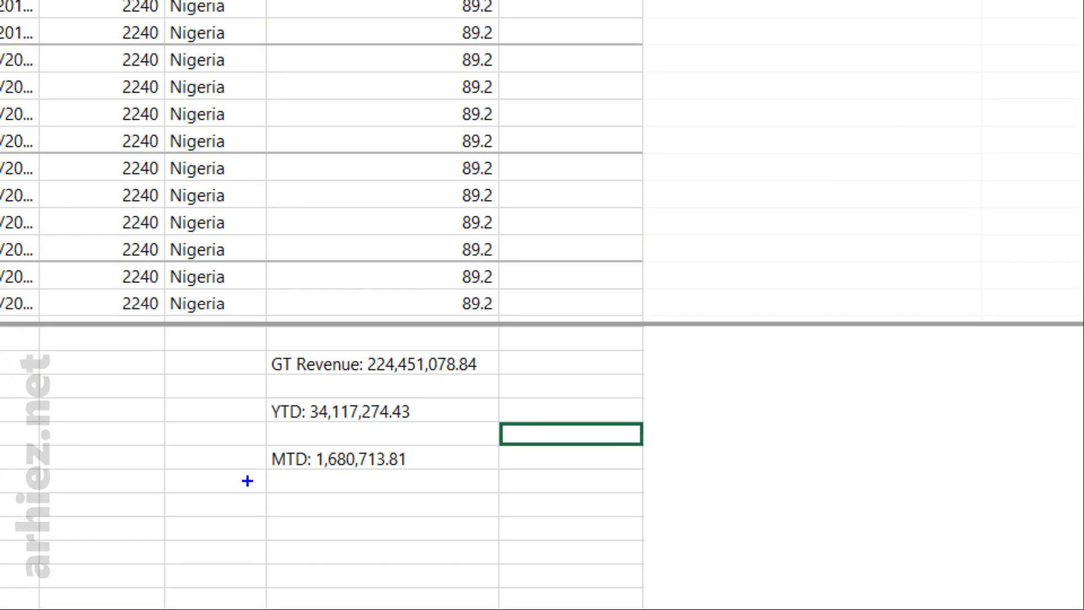
mouse_move(237, 341)
mouse_down()
mouse_move(305, 356)
mouse_move(501, 468)
mouse_move(515, 495)
mouse_up()
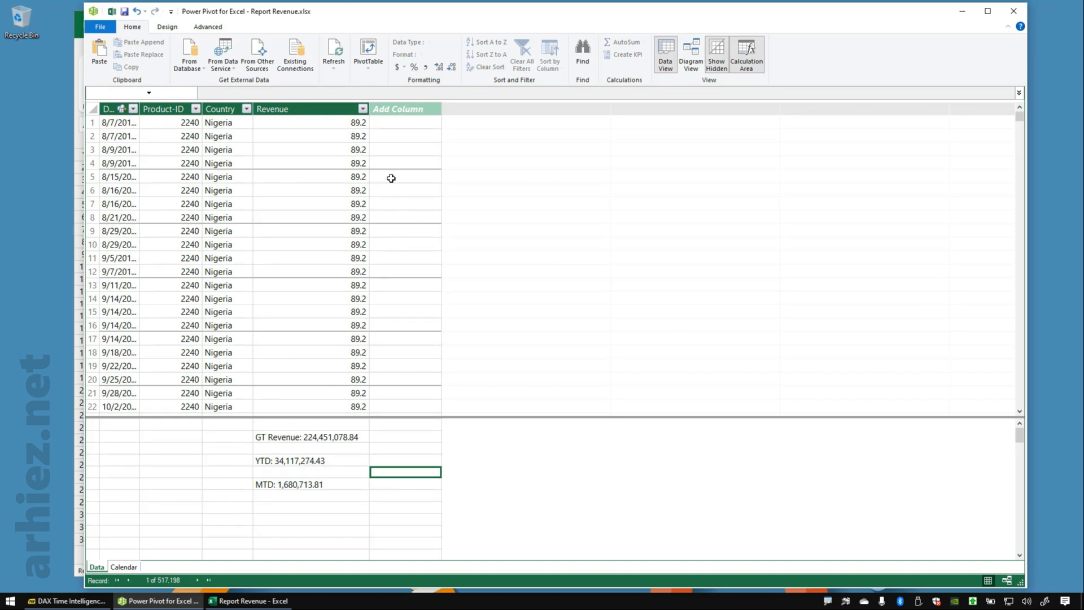
Step: Create a PivotTable from the data model on the existing worksheet Sheet1, placed at cell C4
click(369, 70)
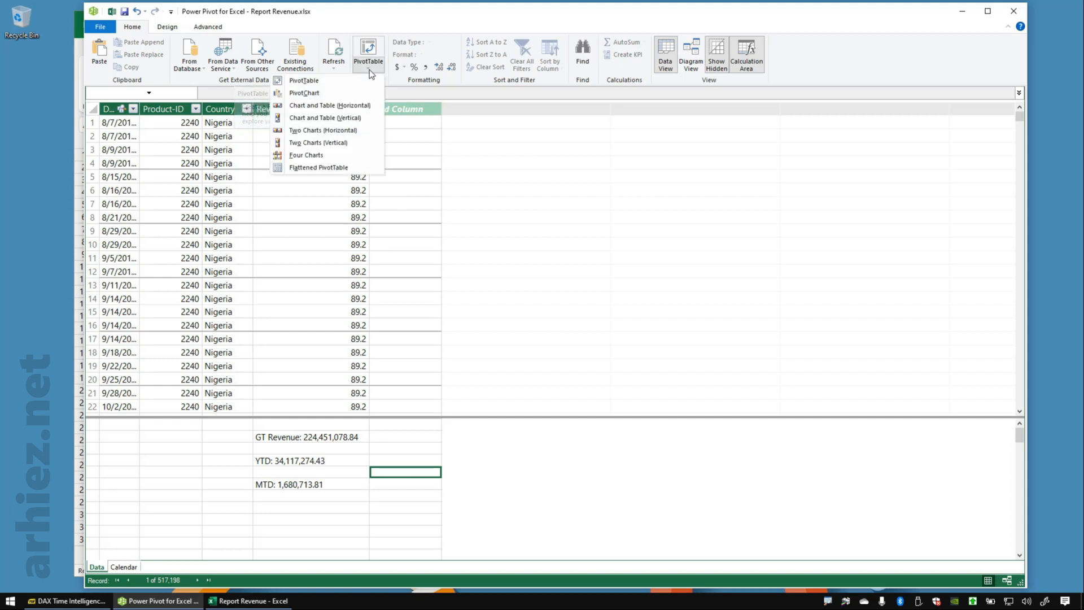
click(334, 80)
click(468, 297)
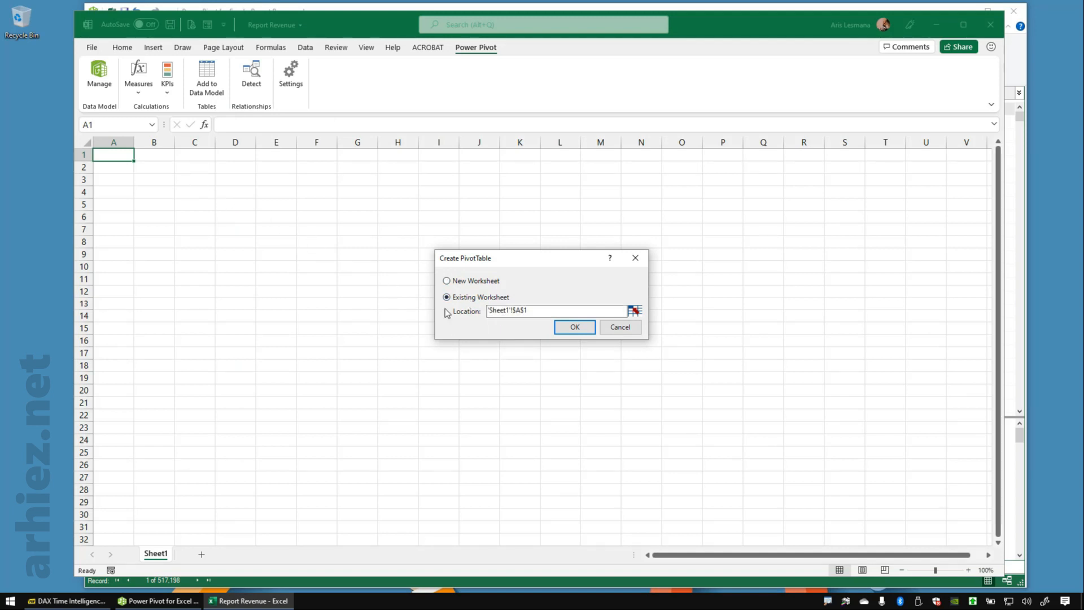
click(635, 311)
click(184, 196)
click(472, 294)
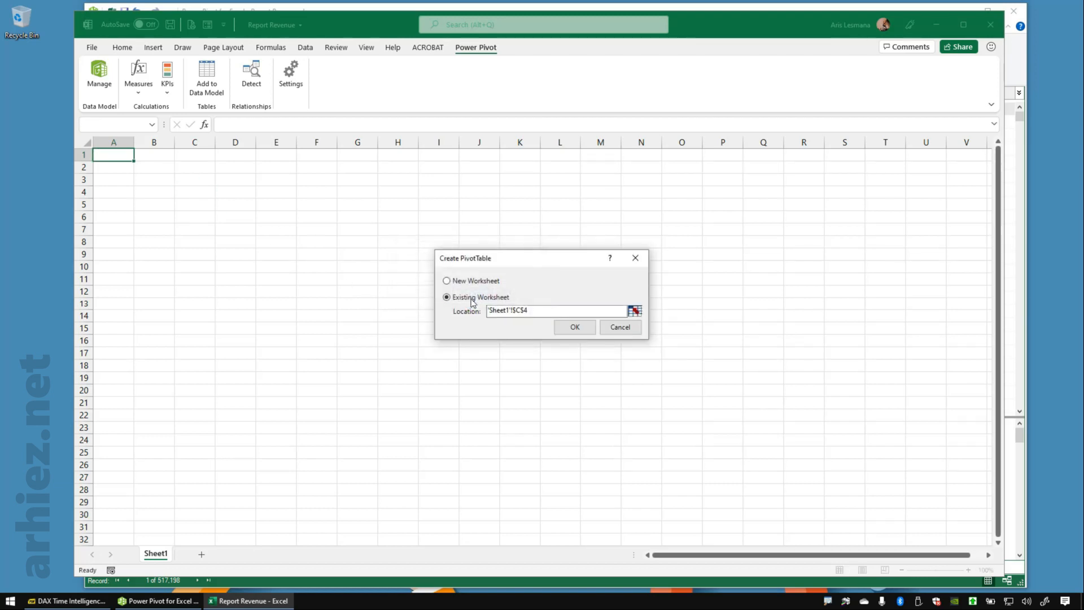
click(574, 328)
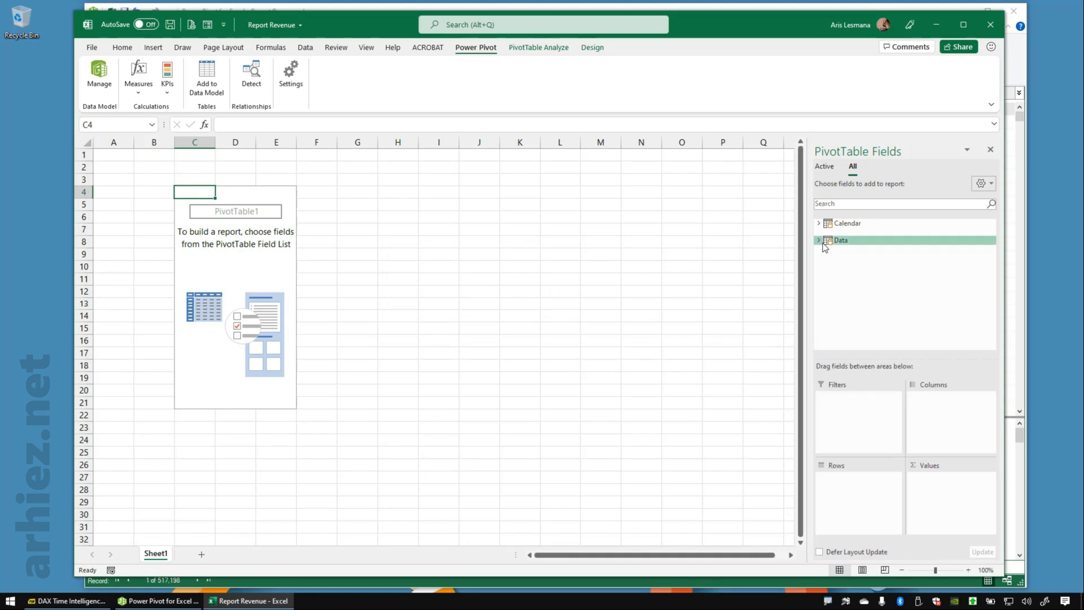
Step: Add the GT Revenue and YTD measures from the Data table to the PivotTable's values
click(820, 240)
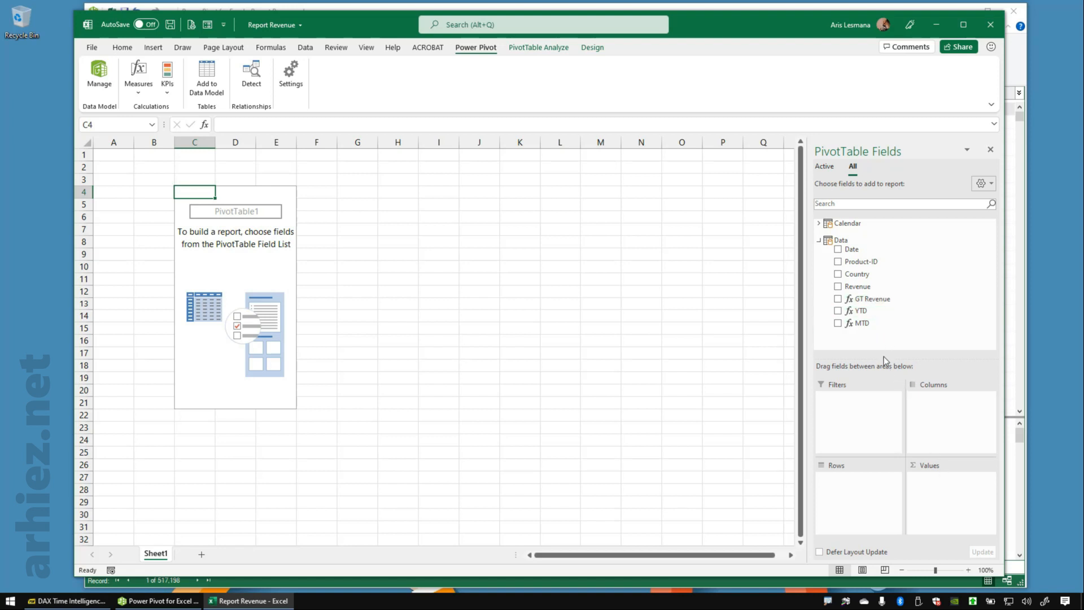
mouse_move(861, 310)
mouse_down()
mouse_move(830, 296)
mouse_move(937, 347)
mouse_up()
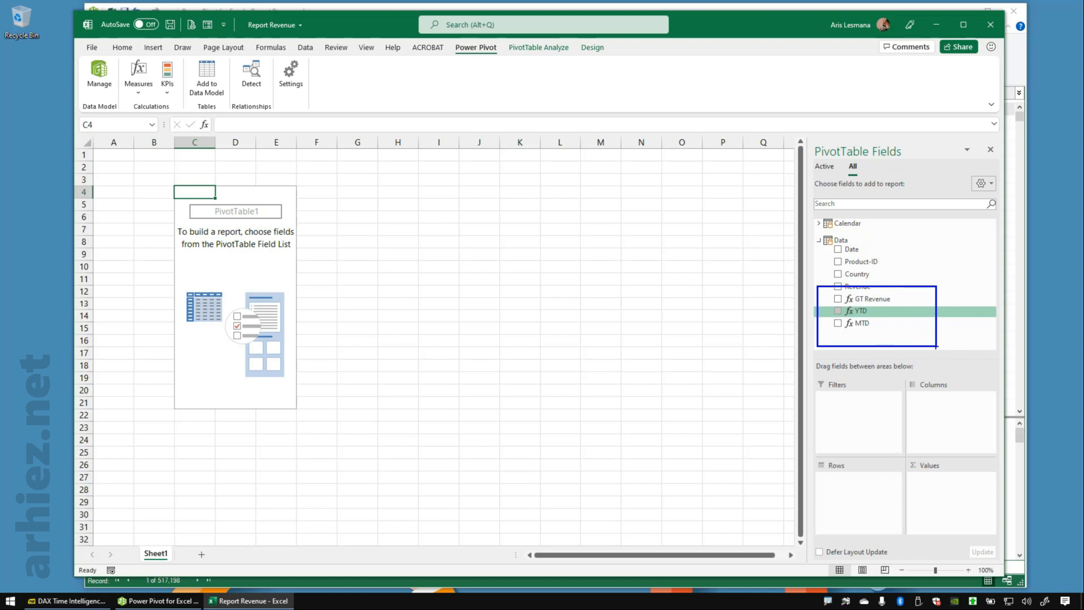
mouse_move(898, 316)
mouse_down()
mouse_move(942, 526)
mouse_move(947, 490)
mouse_up()
key(Escape)
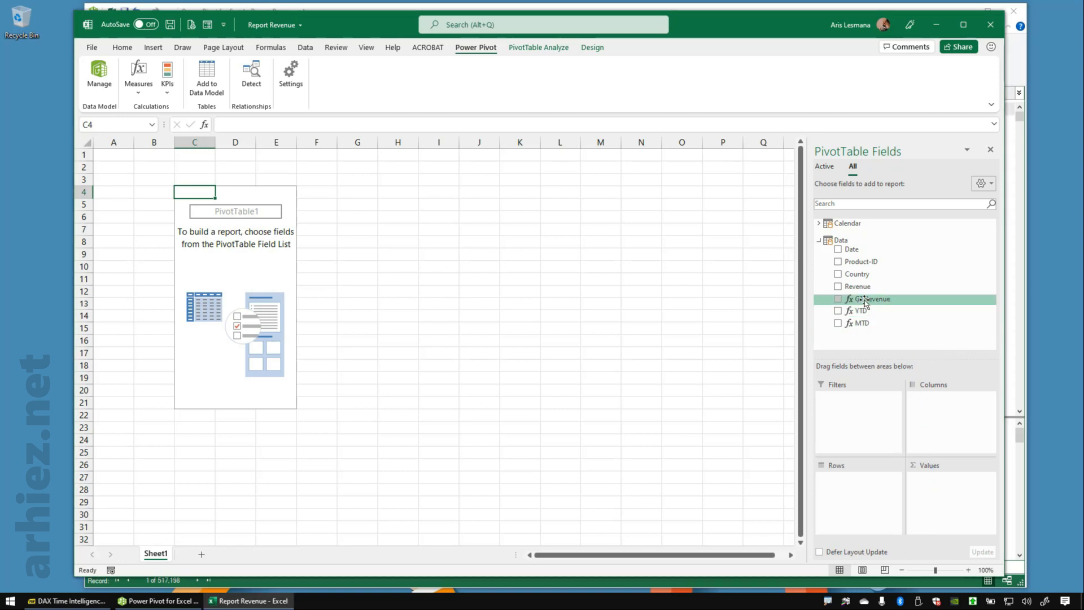
drag(861, 301, 932, 483)
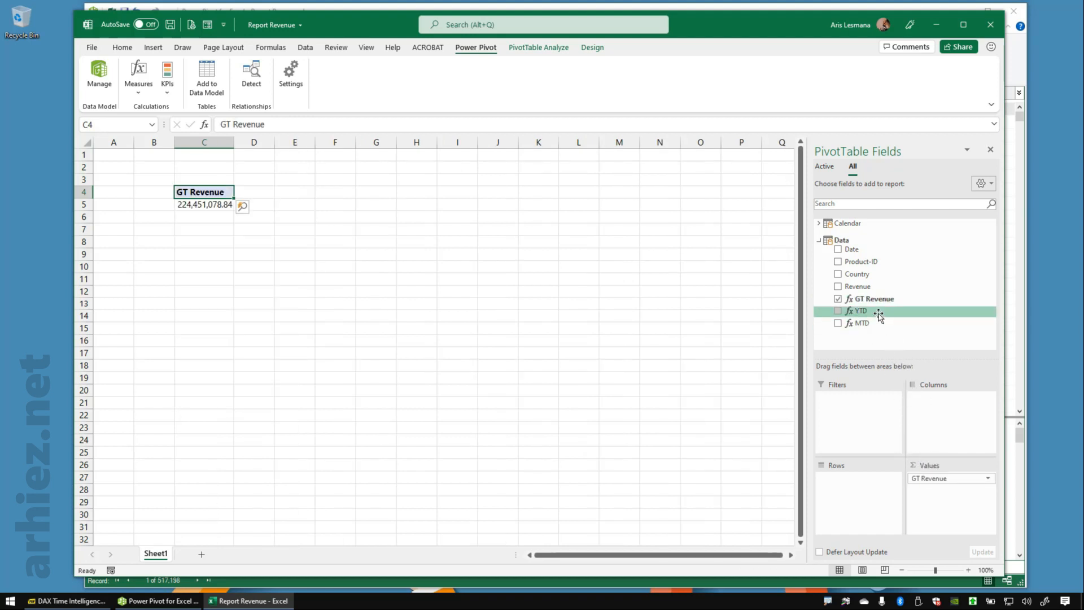
drag(878, 315, 934, 499)
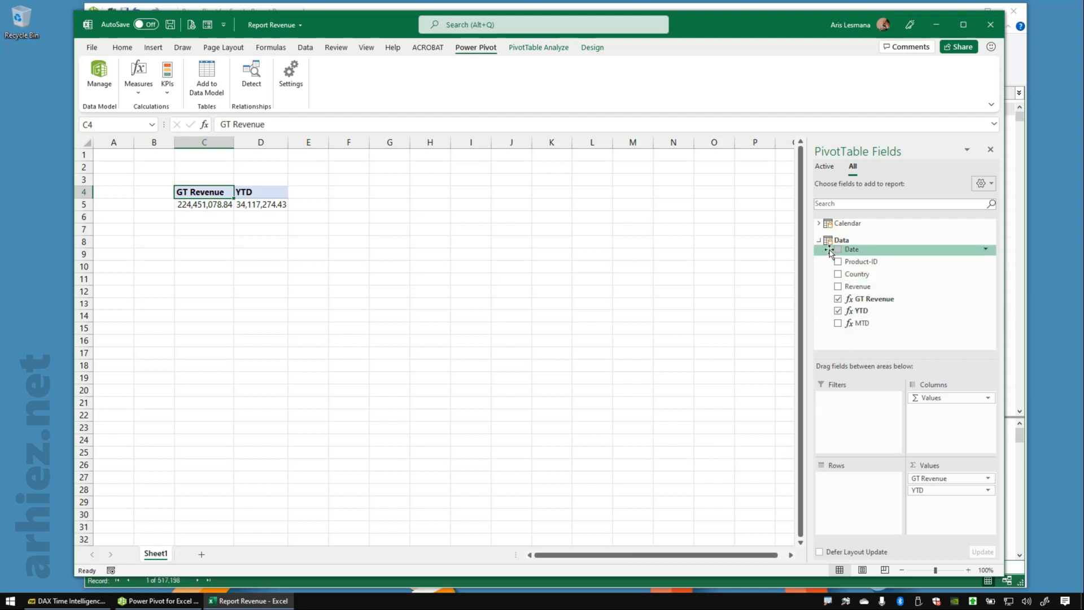
Step: Expand the Calendar table's fields and place its Date Hierarchy in the PivotTable's rows
click(818, 224)
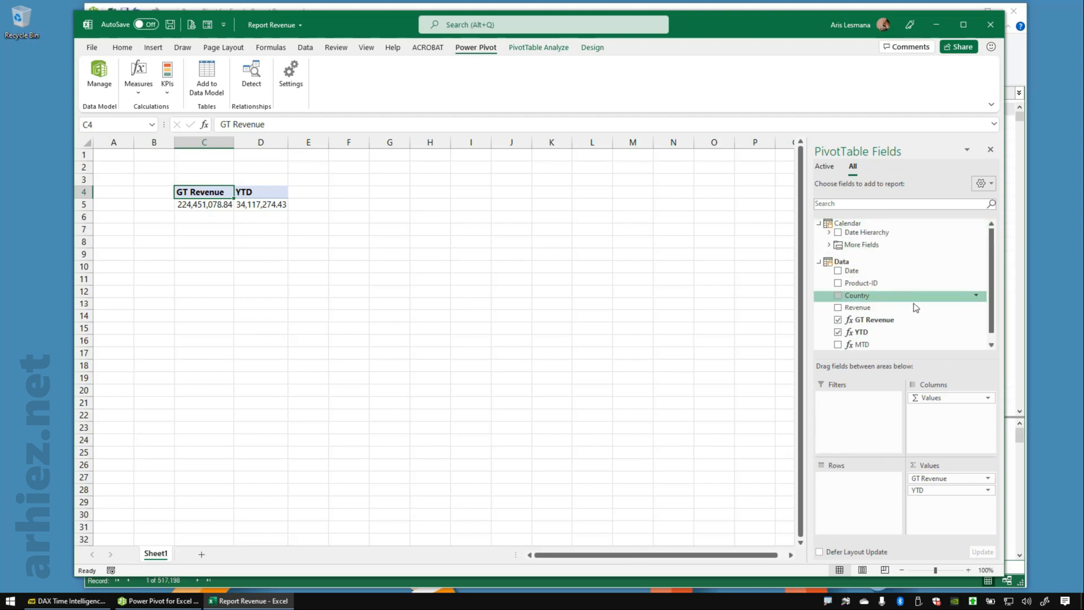
click(829, 246)
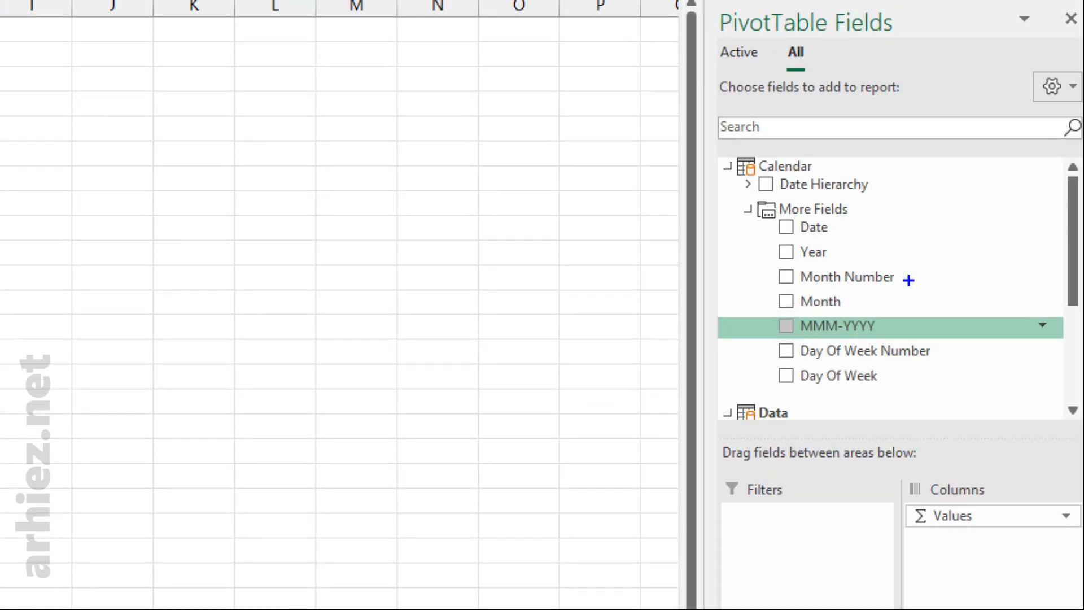
mouse_move(836, 244)
mouse_down()
mouse_move(850, 242)
mouse_move(848, 229)
mouse_up()
mouse_move(837, 285)
mouse_down()
mouse_move(774, 330)
mouse_move(823, 284)
mouse_up()
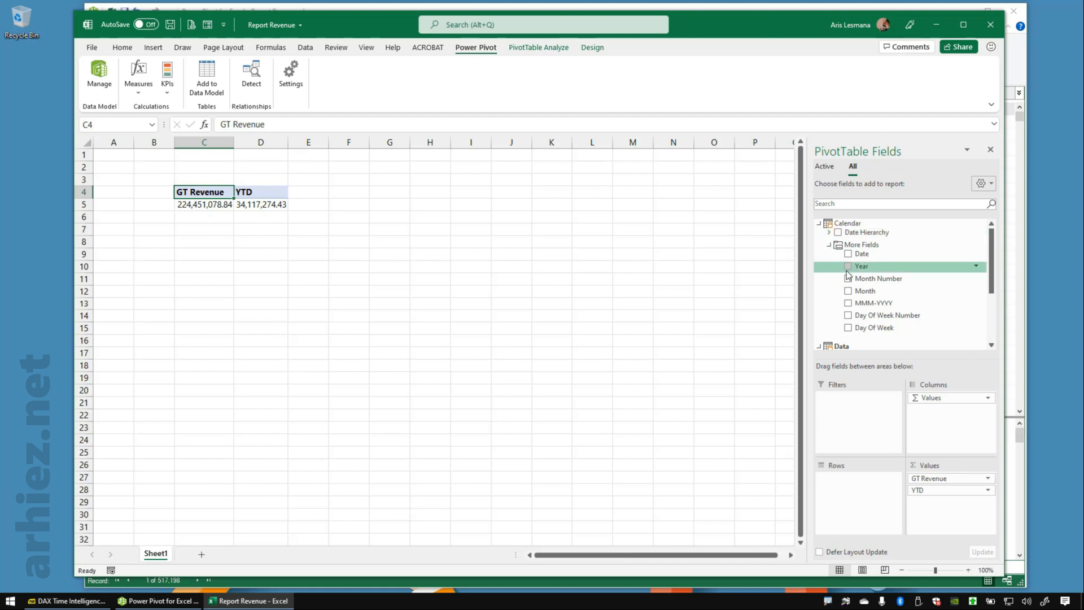
click(829, 232)
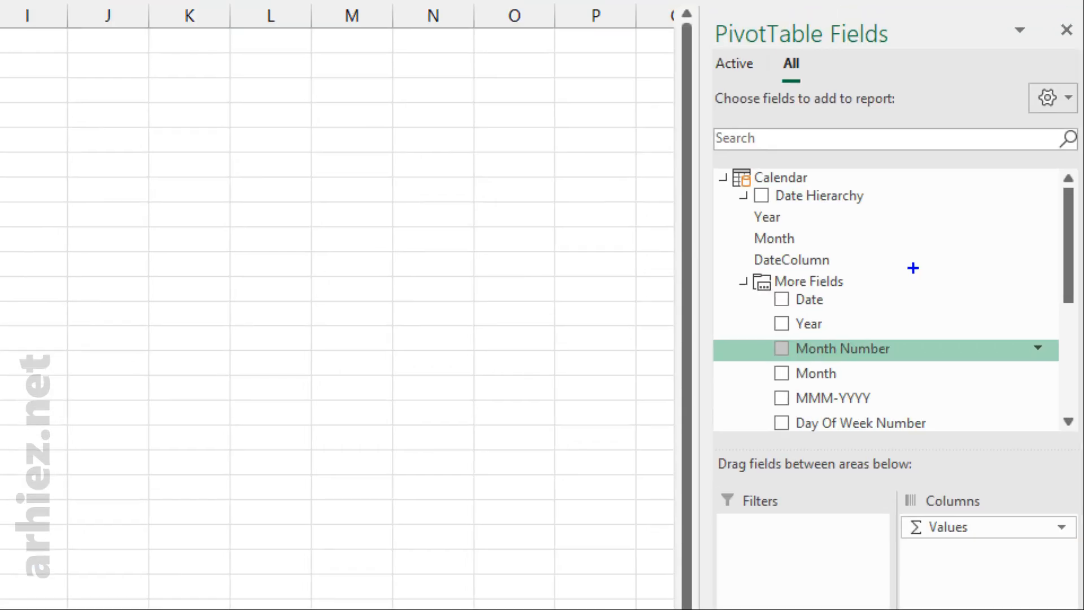
drag(790, 216, 830, 196)
drag(810, 235, 844, 217)
drag(846, 259, 889, 235)
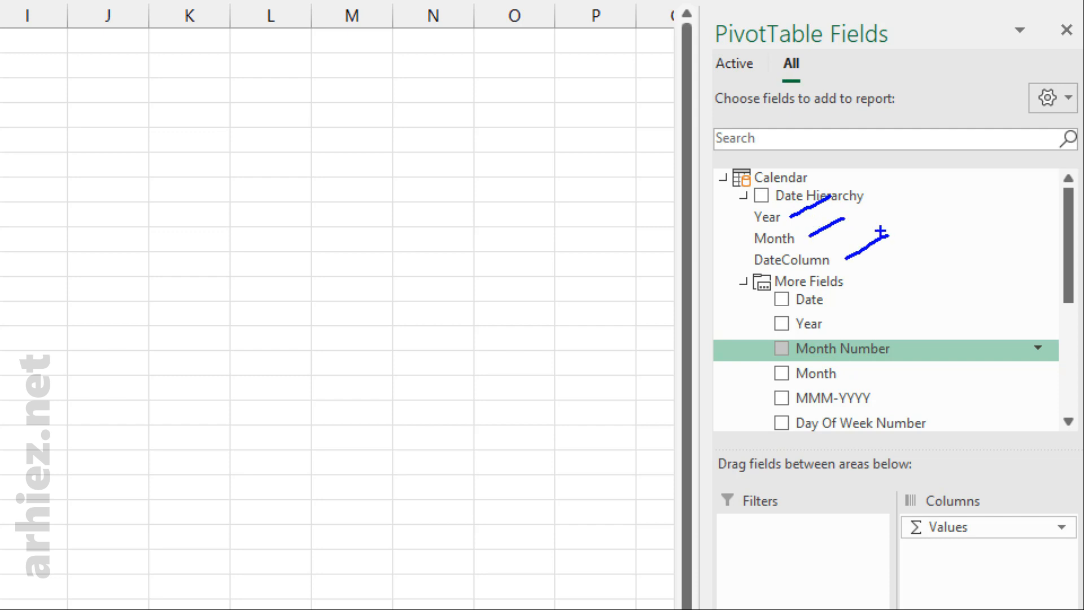
key(Escape)
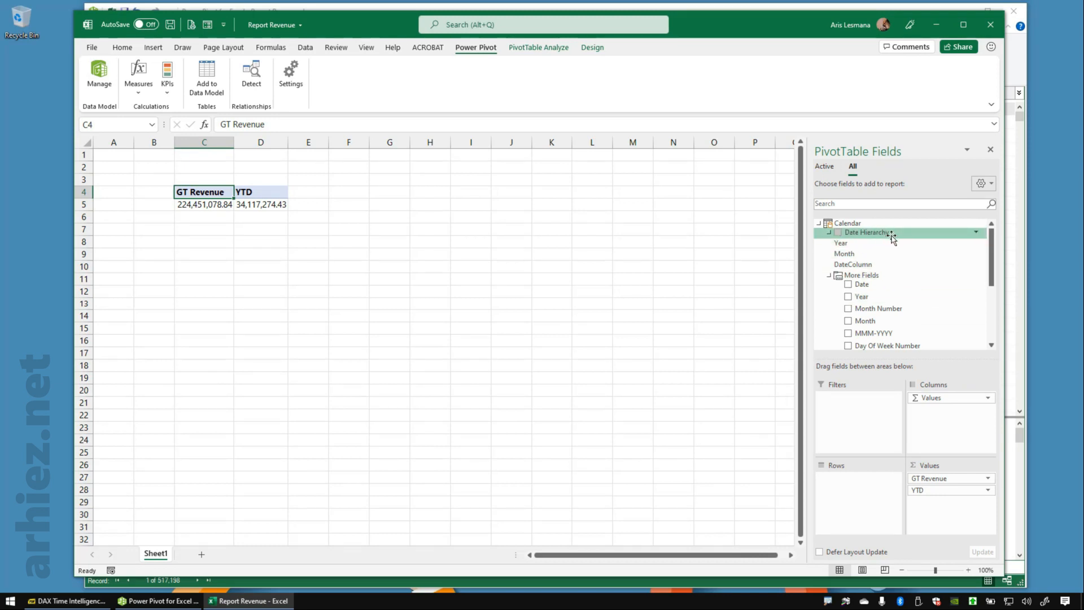
drag(889, 236, 876, 486)
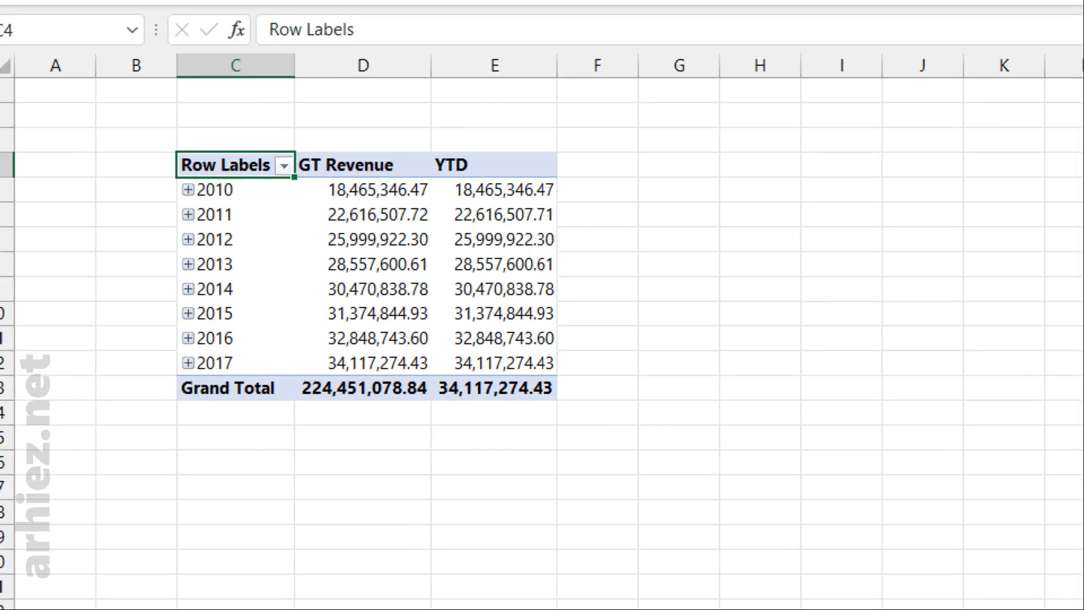
Step: Expand the year 2011 in the PivotTable to compare GT Revenue and YTD by month
drag(150, 125, 623, 462)
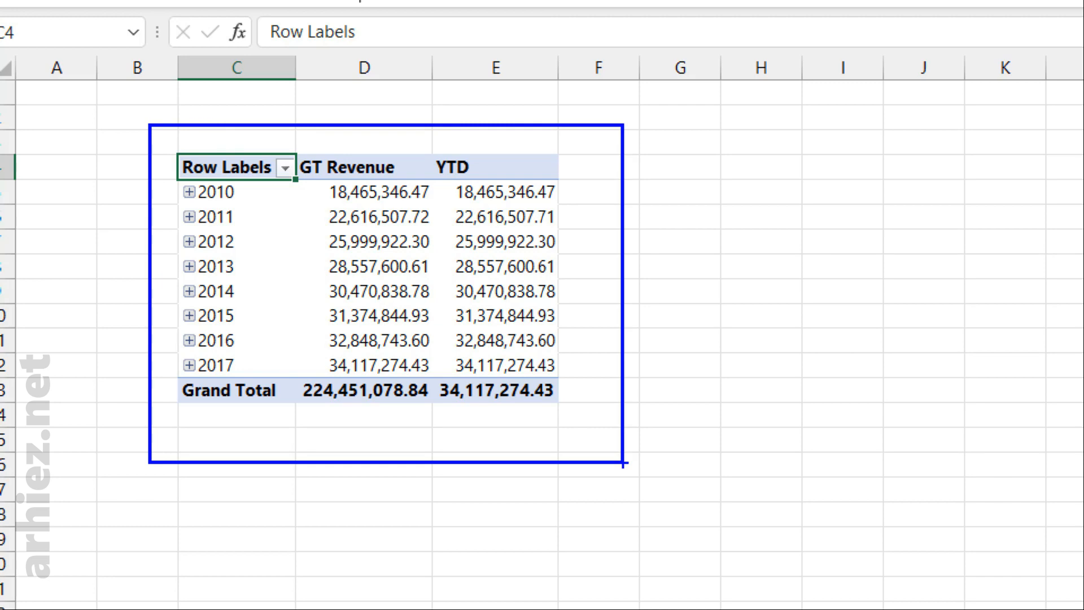
key(Escape)
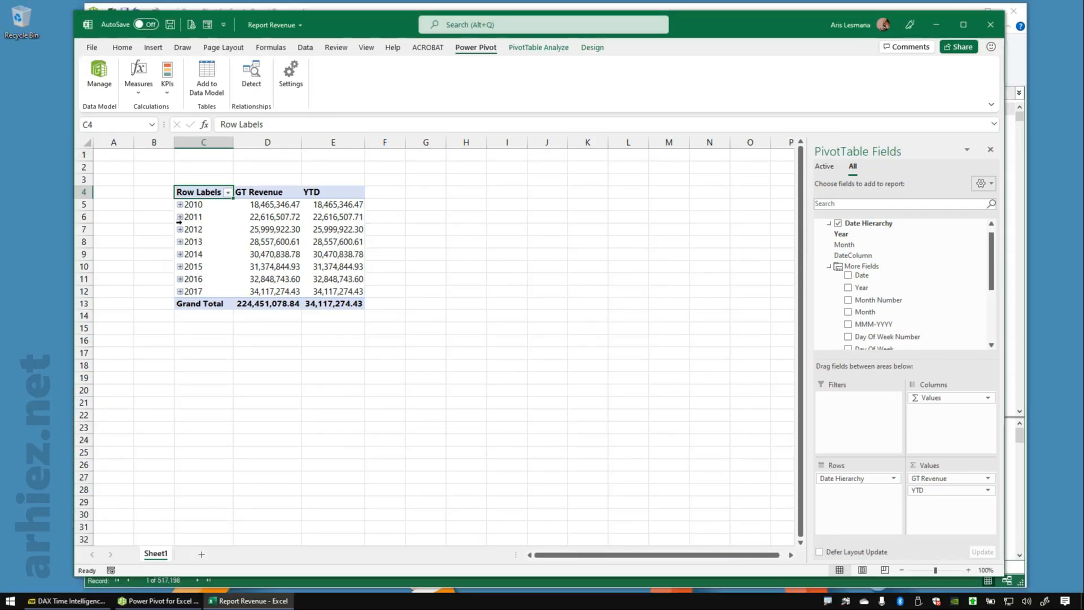
click(184, 221)
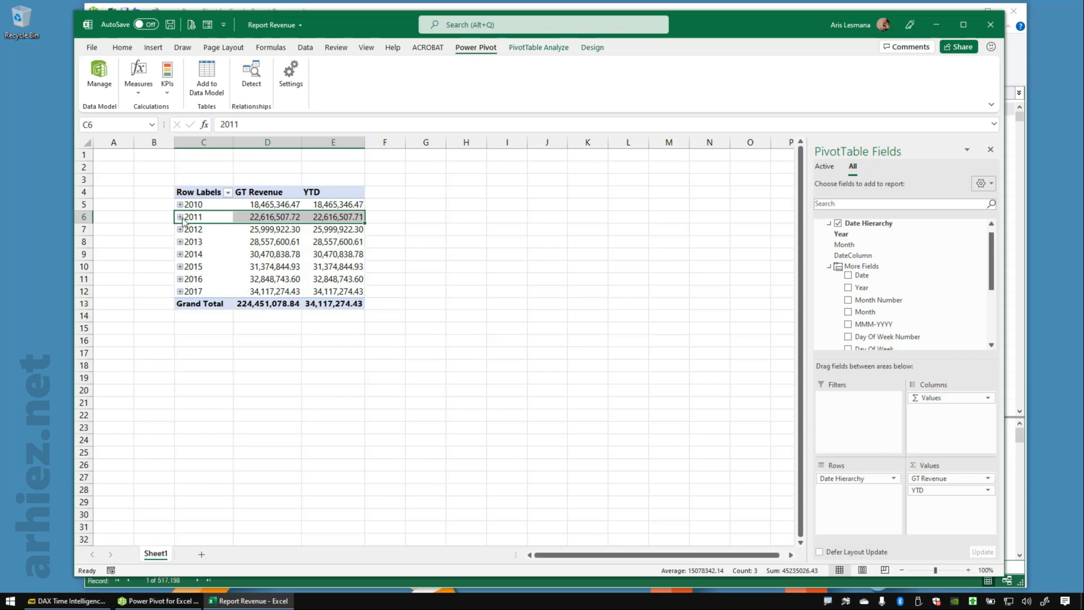
click(179, 218)
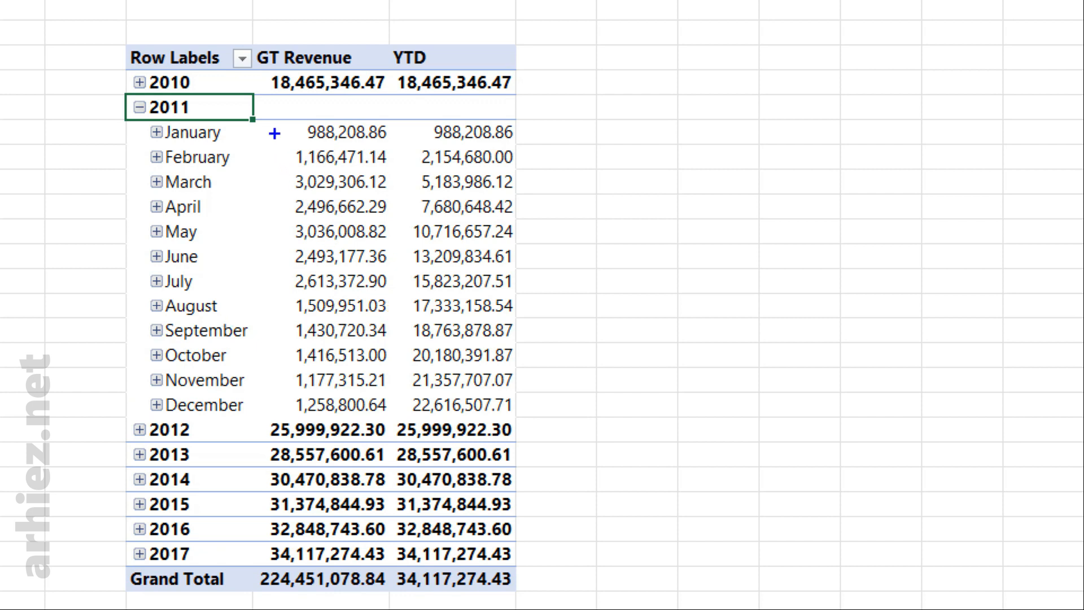
mouse_move(273, 120)
mouse_down()
mouse_move(352, 227)
mouse_move(395, 352)
mouse_move(398, 419)
mouse_up()
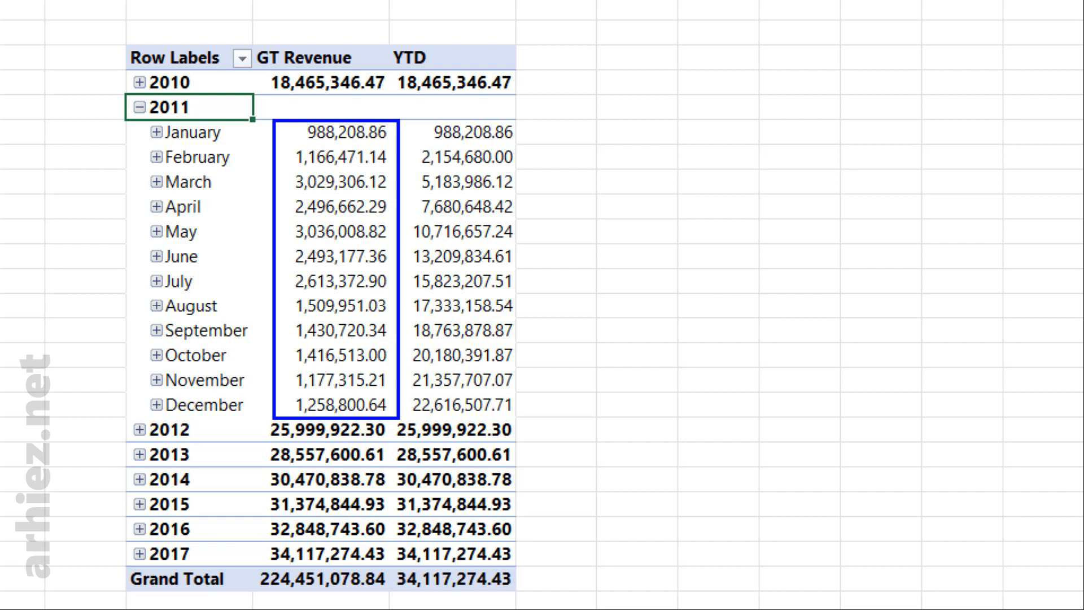
mouse_move(335, 115)
mouse_down()
mouse_move(353, 140)
mouse_move(333, 115)
mouse_move(326, 144)
mouse_move(348, 148)
mouse_move(333, 159)
mouse_up()
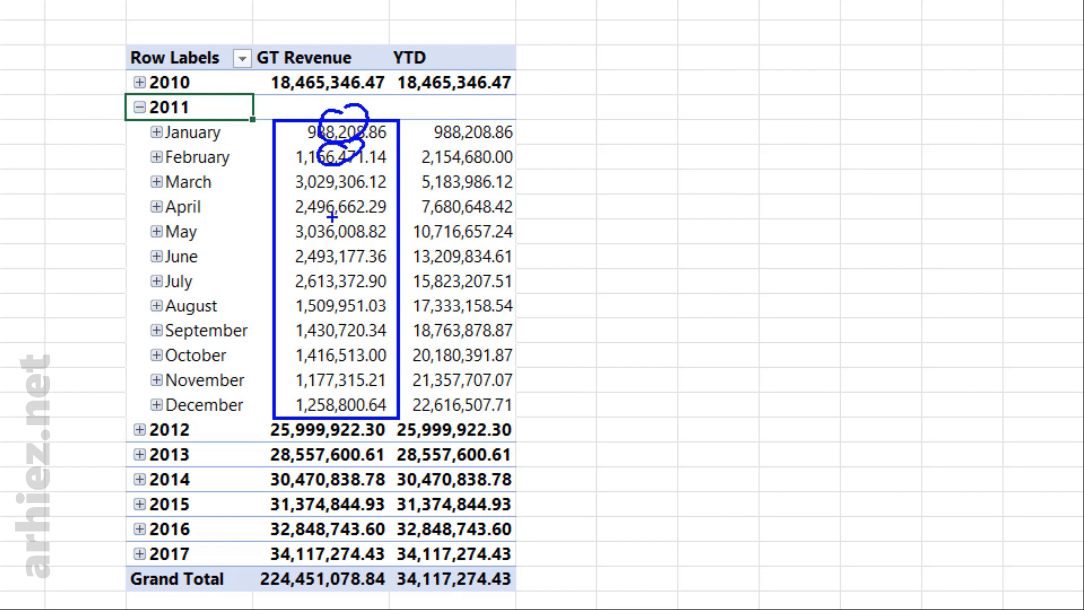
Step: Examine how the YTD column accumulates the monthly GT Revenue of 2011, checking May against January through May
mouse_move(342, 222)
mouse_down()
mouse_move(364, 210)
mouse_move(345, 213)
mouse_up()
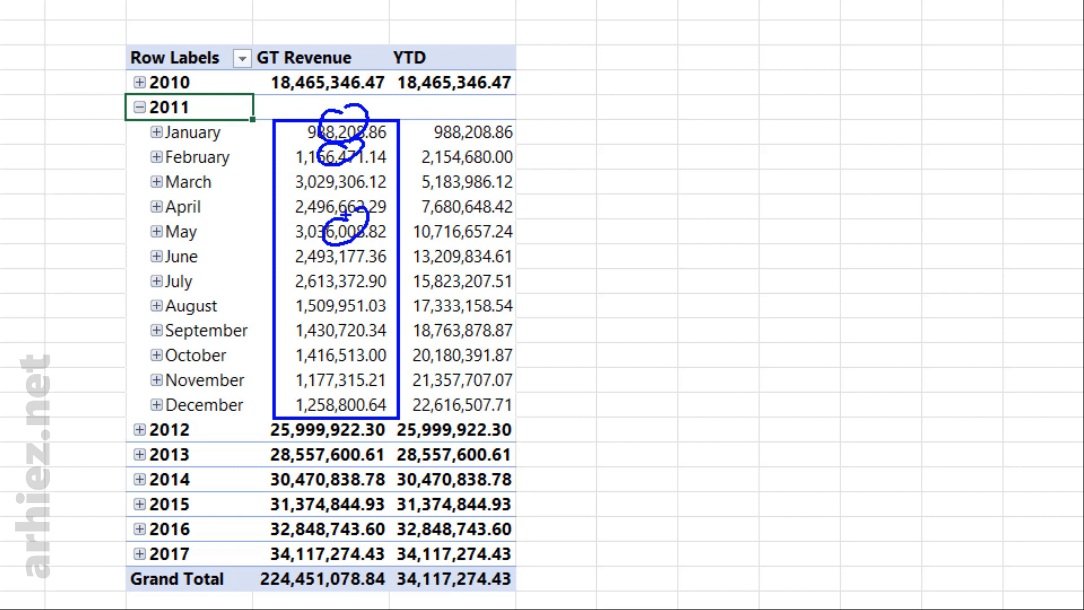
key(e)
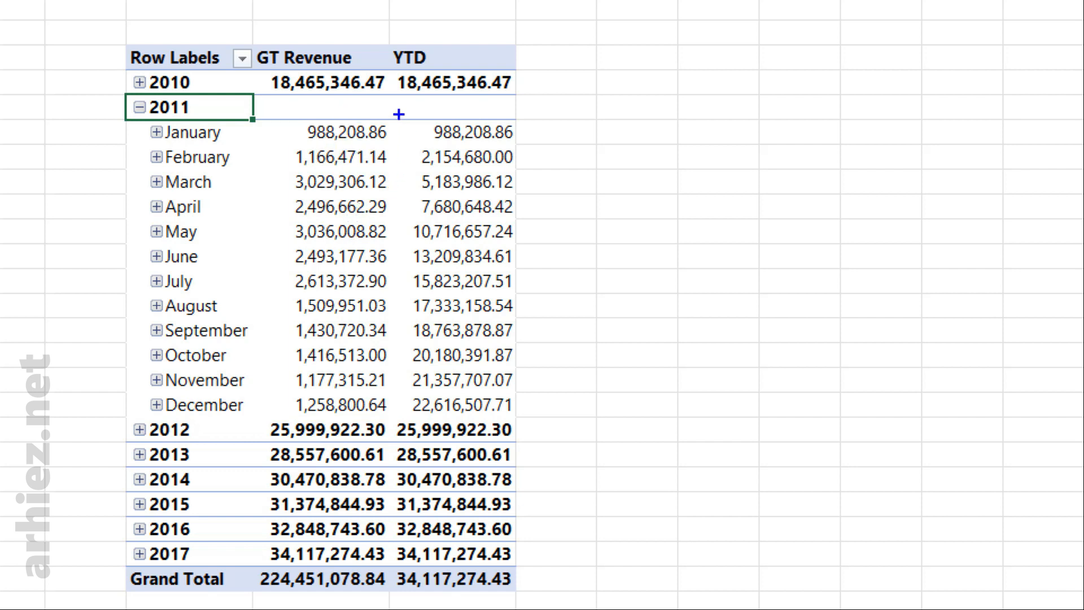
mouse_move(397, 114)
mouse_down()
mouse_move(564, 359)
mouse_move(586, 424)
mouse_up()
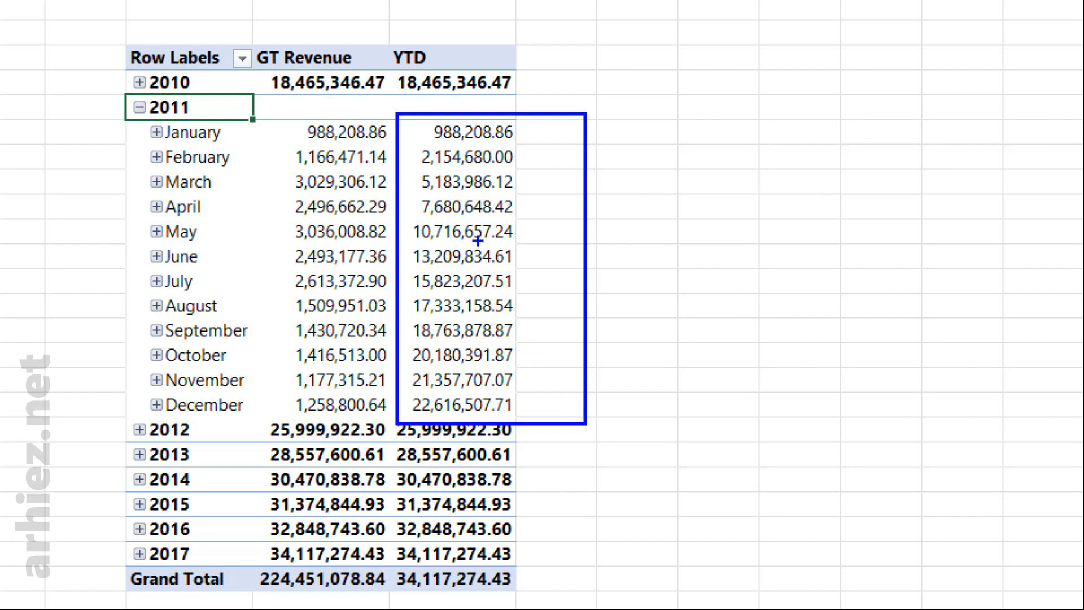
drag(275, 116, 395, 243)
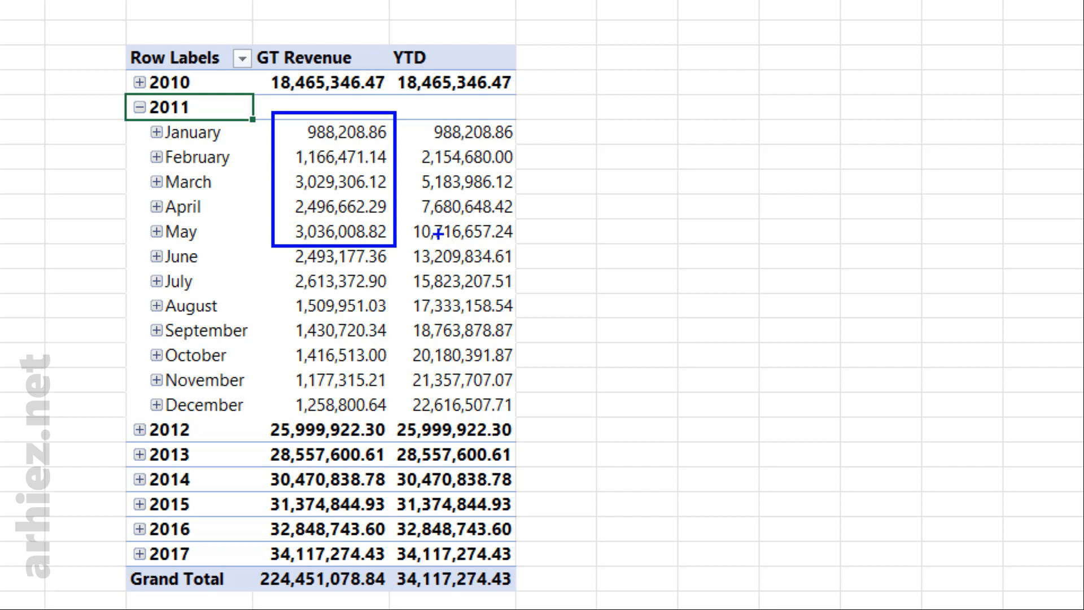
mouse_move(408, 222)
mouse_down()
mouse_move(479, 242)
mouse_move(556, 244)
mouse_up()
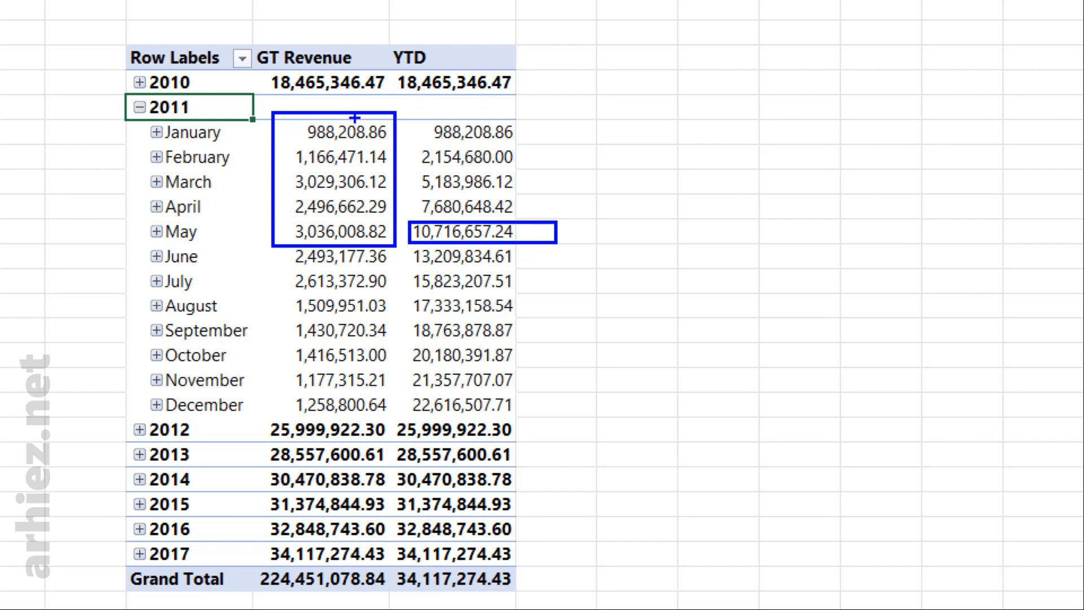
mouse_move(370, 110)
mouse_down()
mouse_move(279, 150)
mouse_move(388, 239)
mouse_move(350, 99)
mouse_up()
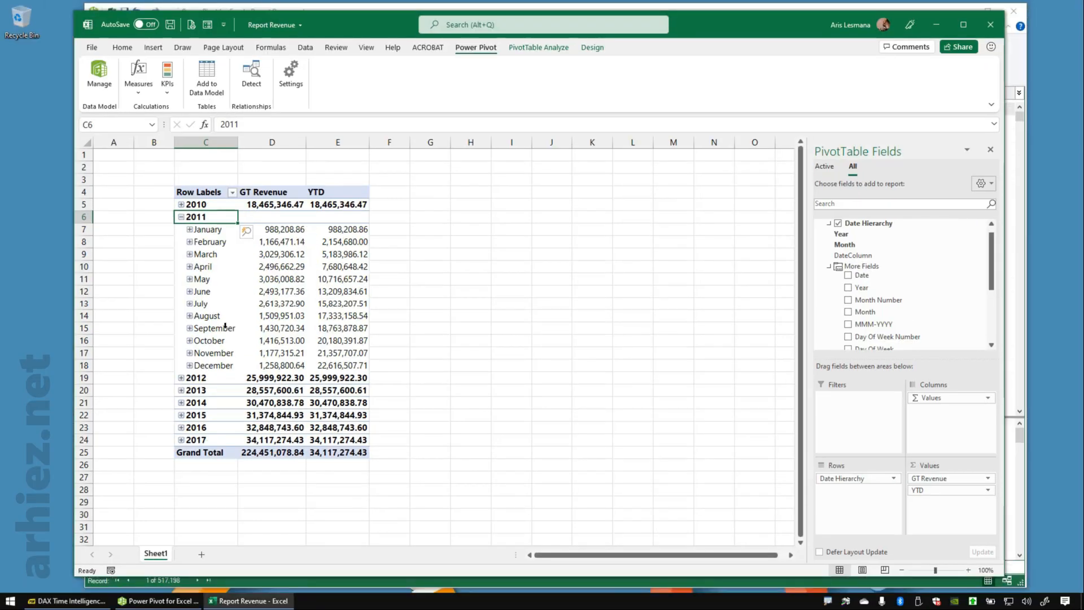
Step: Copy the whole PivotTable in C4:E25, paste it at cell G4 and widen the copy's columns
click(476, 231)
drag(209, 192, 348, 444)
key(ctrl+c)
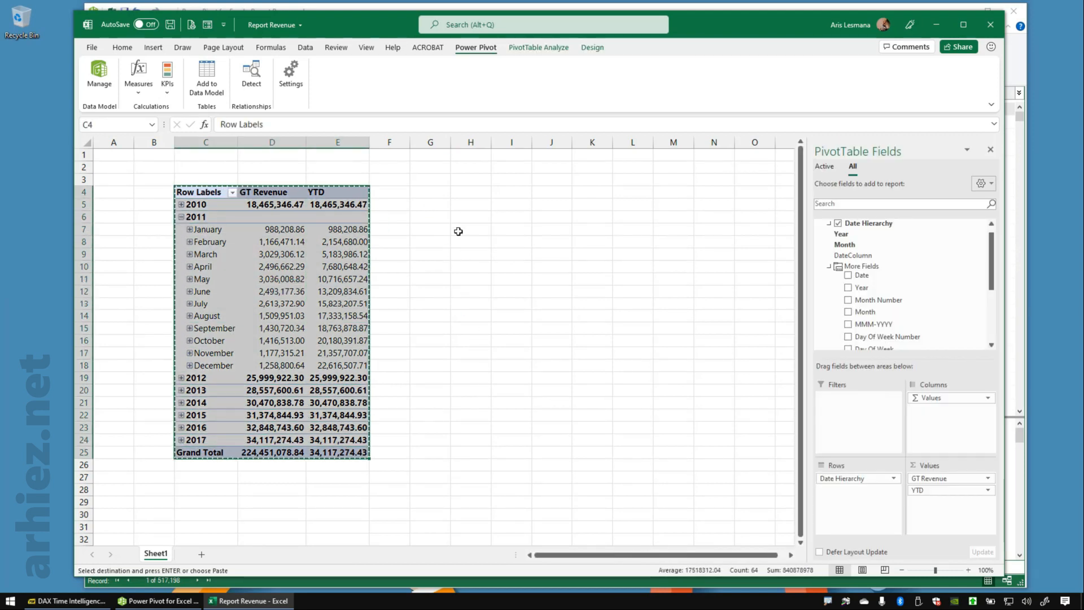
click(434, 192)
key(ctrl+v)
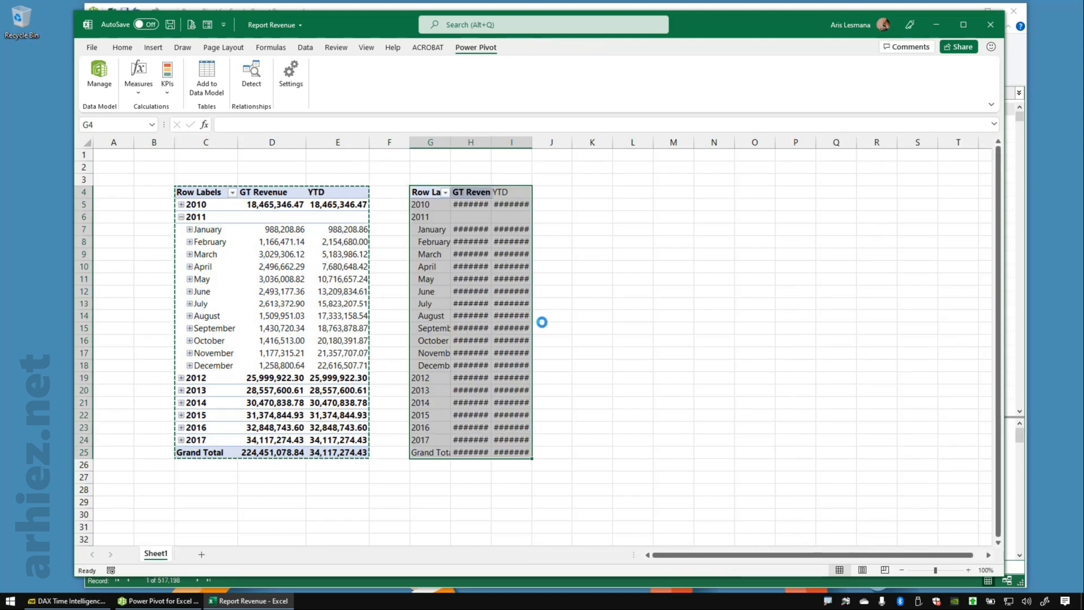
drag(450, 142, 656, 143)
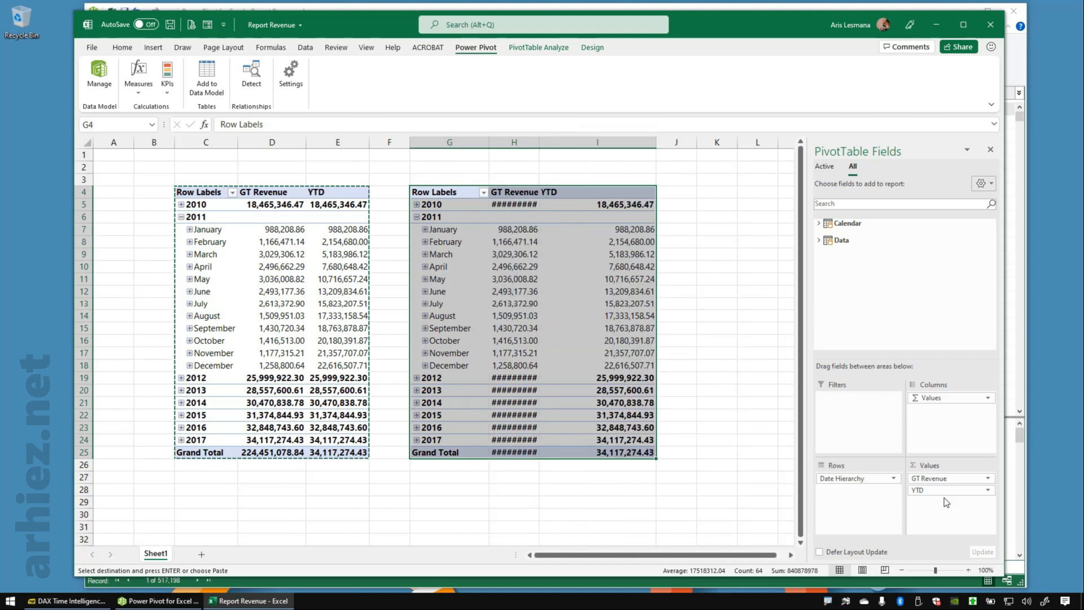
Step: Replace YTD with the Data table's MTD measure in the copied PivotTable's values and widen the MTD column
drag(940, 490, 892, 275)
click(819, 240)
drag(861, 323, 942, 497)
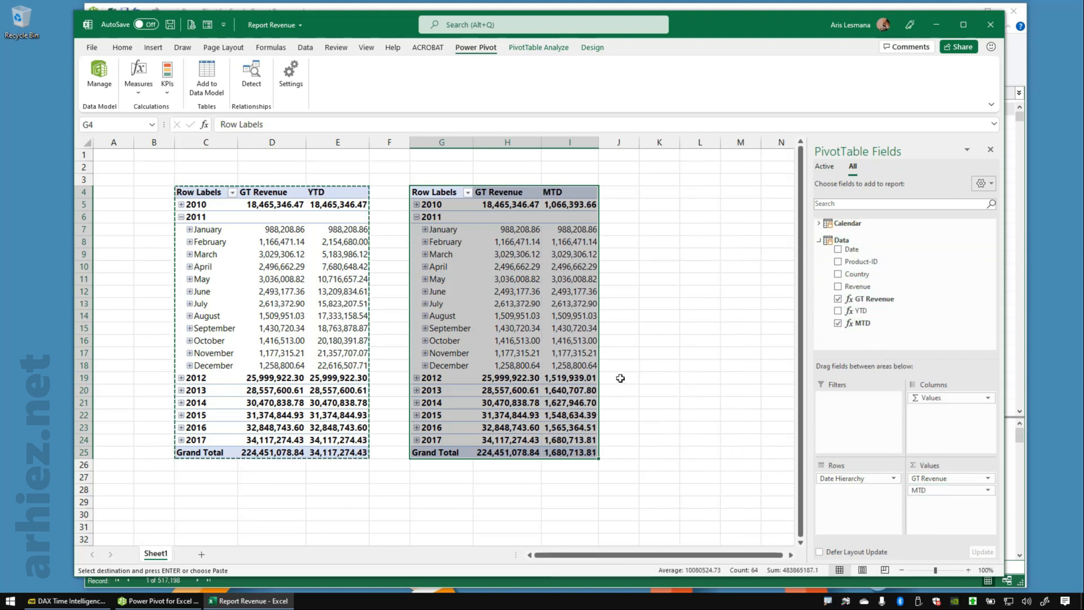
drag(600, 149, 633, 149)
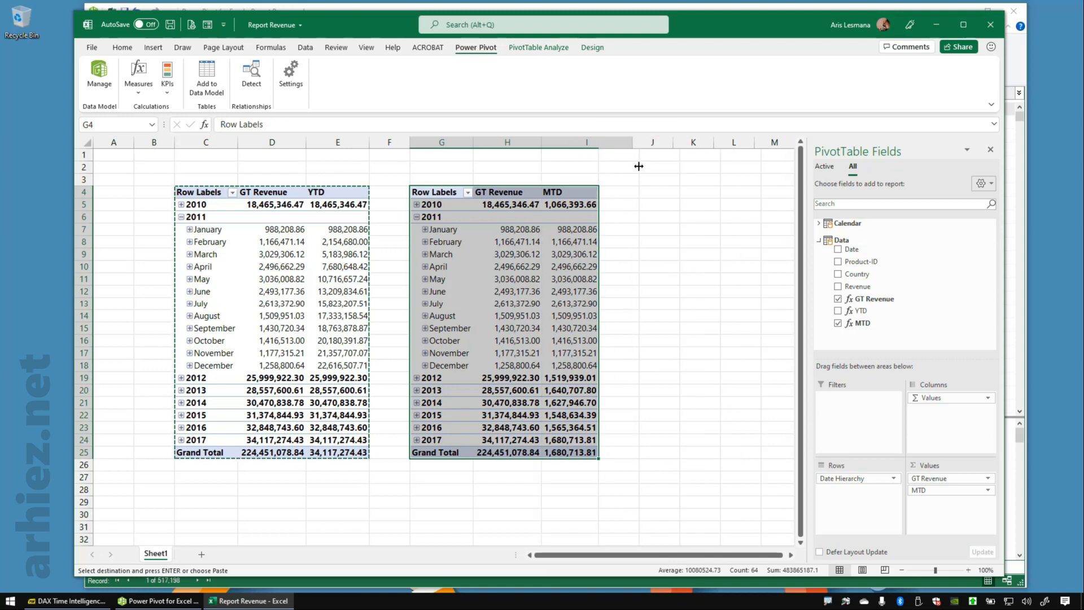
click(561, 303)
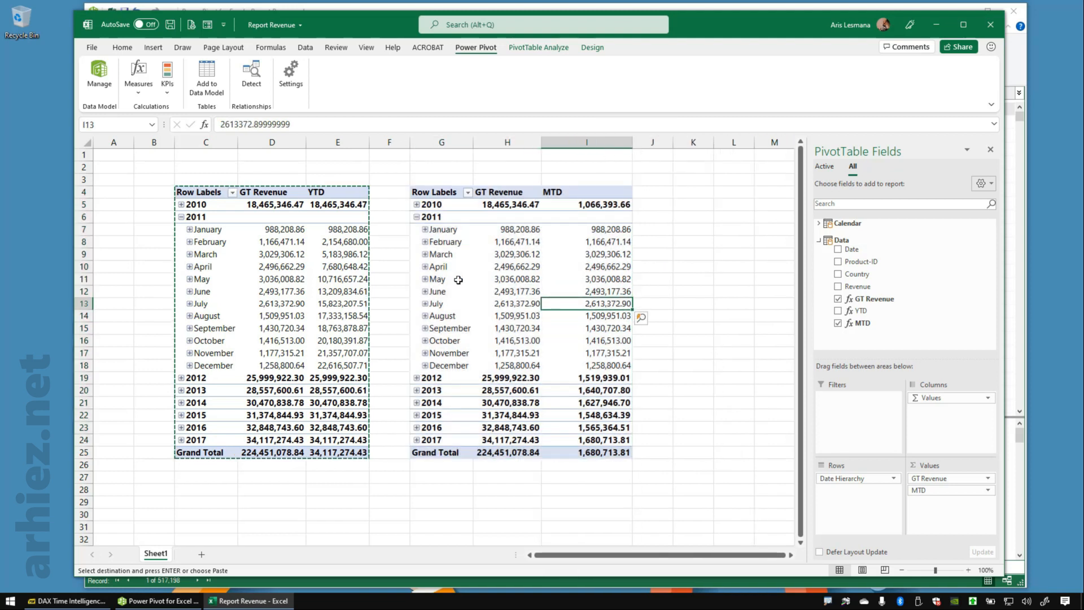
Step: Expand April 2011 in the MTD PivotTable and compare daily GT Revenue with the MTD value of 4/10/2011
click(425, 267)
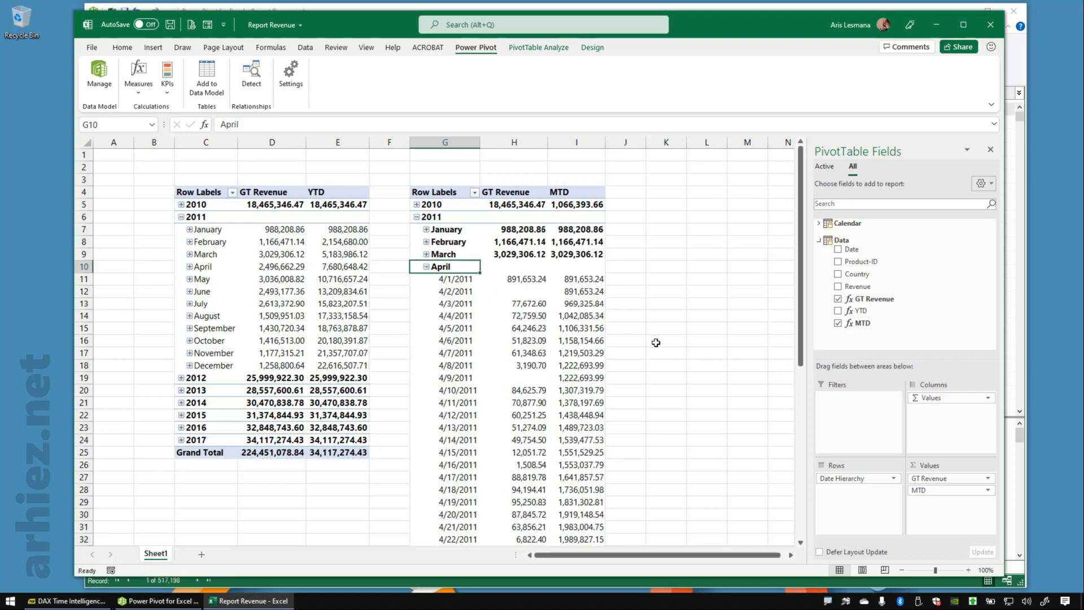
scroll(656, 343, down, 2)
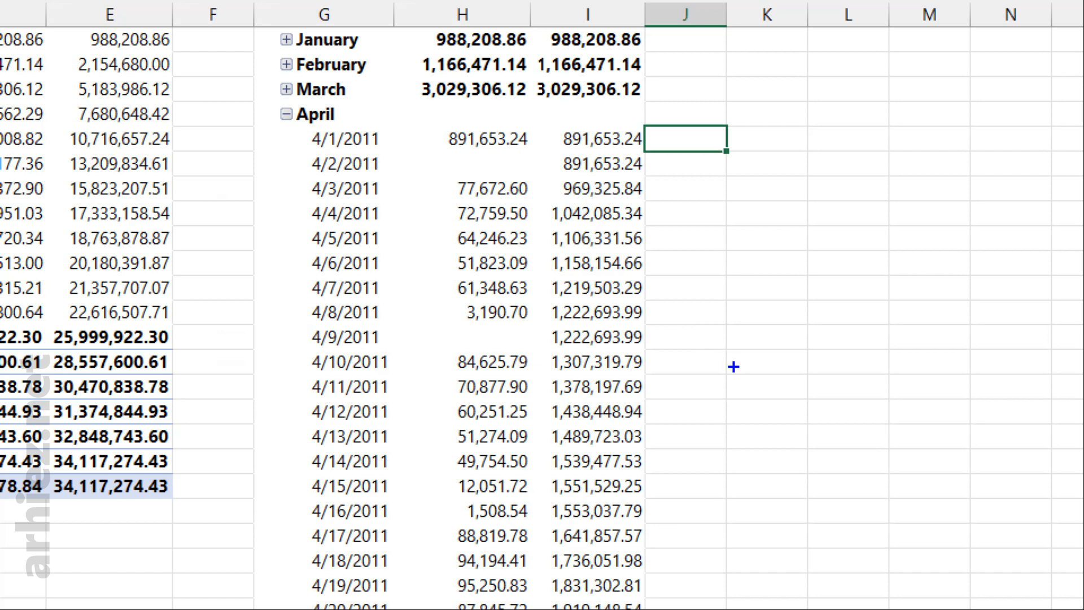
drag(549, 350, 675, 373)
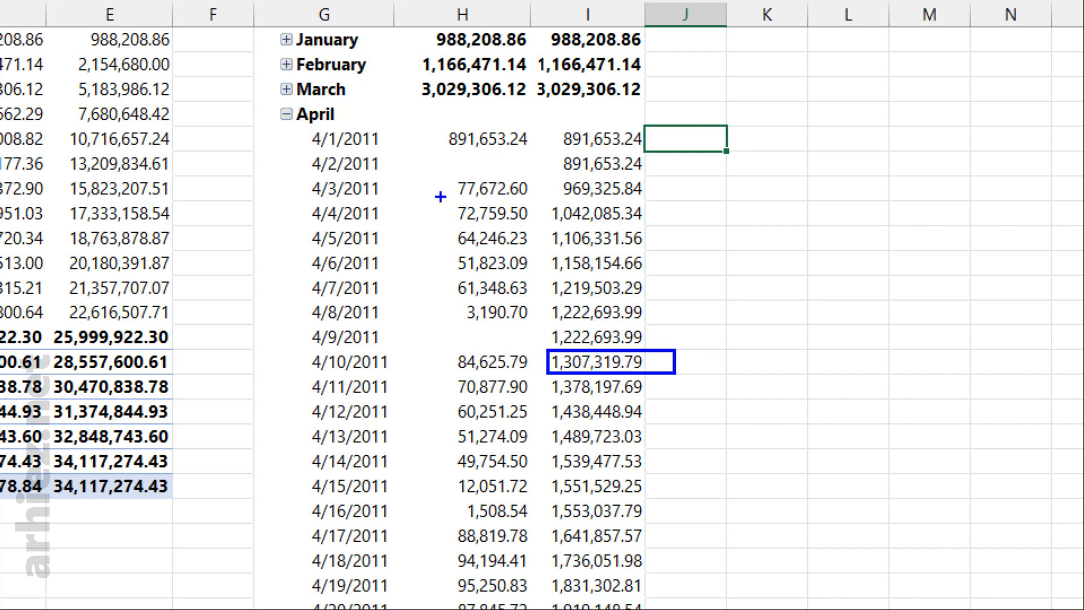
mouse_move(433, 123)
mouse_down()
mouse_move(523, 190)
mouse_move(545, 293)
mouse_move(542, 376)
mouse_up()
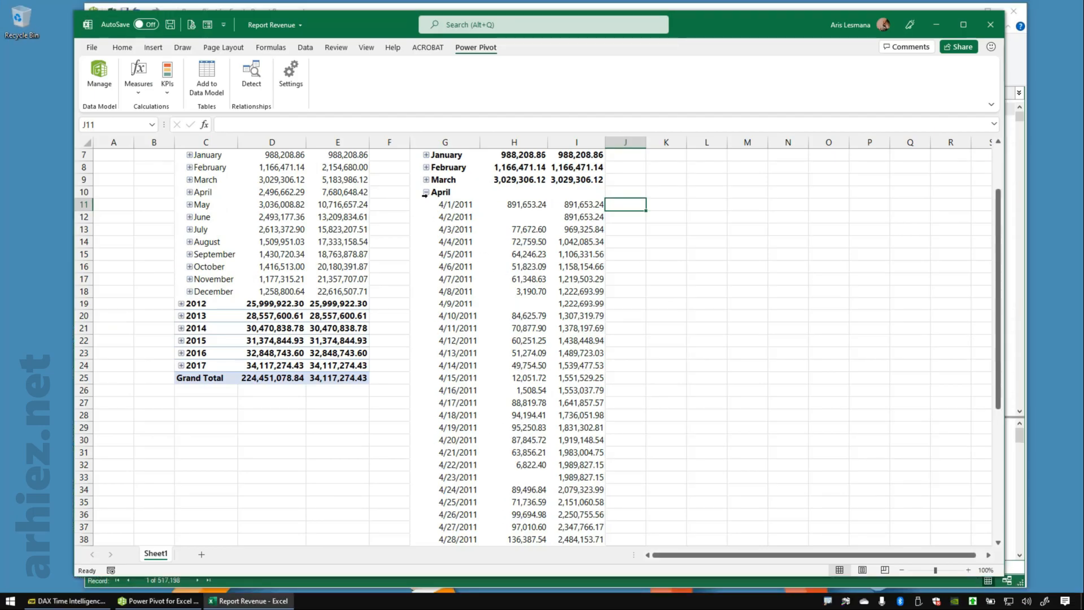
Step: Collapse April 2011 in the MTD PivotTable back to month level
click(426, 193)
scroll(651, 324, up, 1)
click(651, 324)
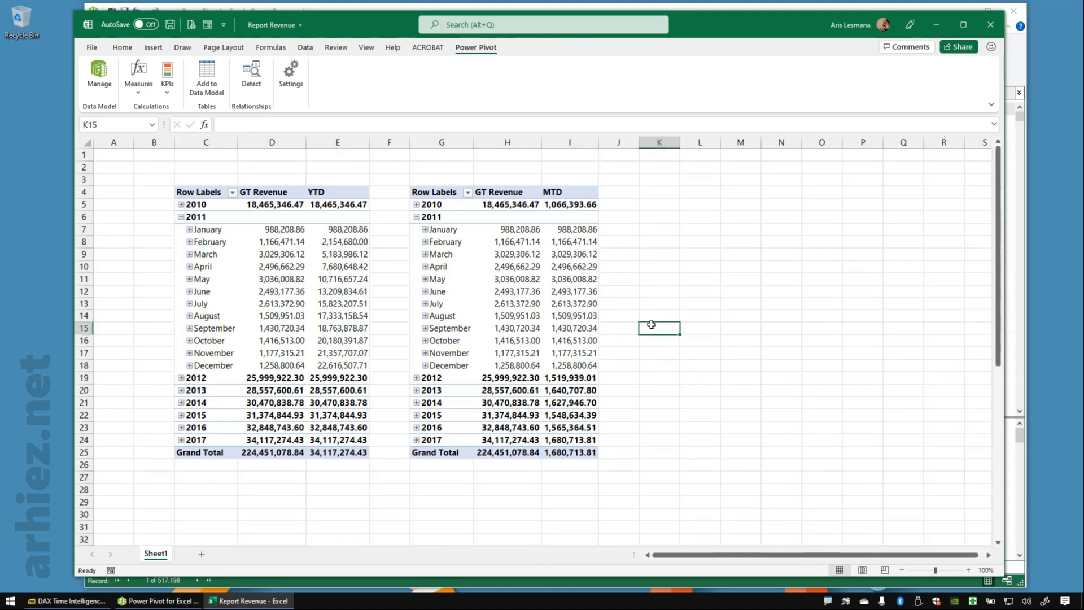
Step: Switch to the Power Pivot window and review the DAX formulas of the YTD and MTD measures
mouse_move(479, 305)
click(257, 603)
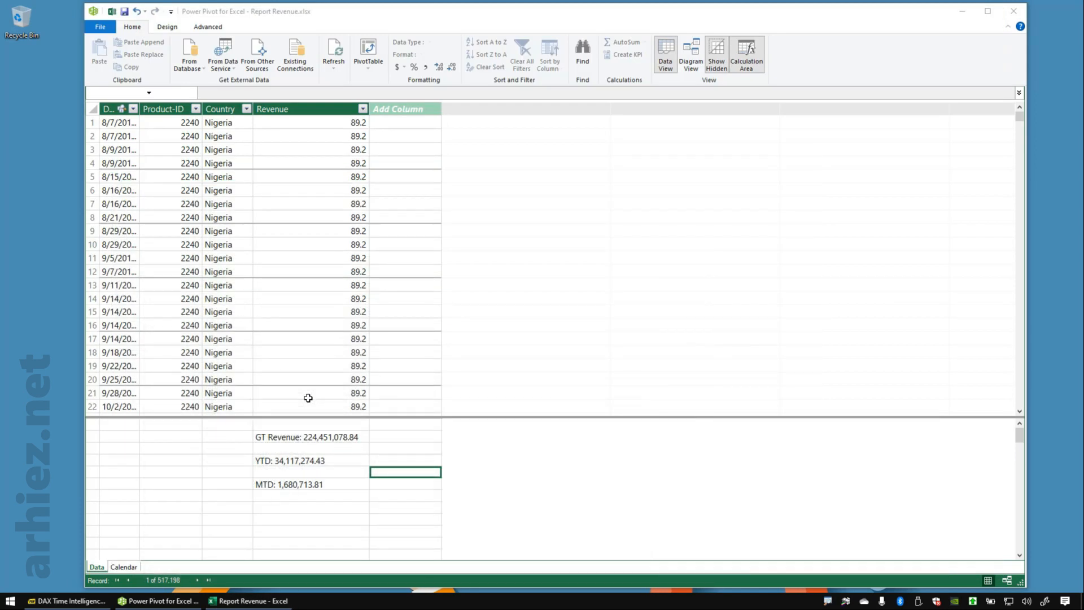
click(308, 461)
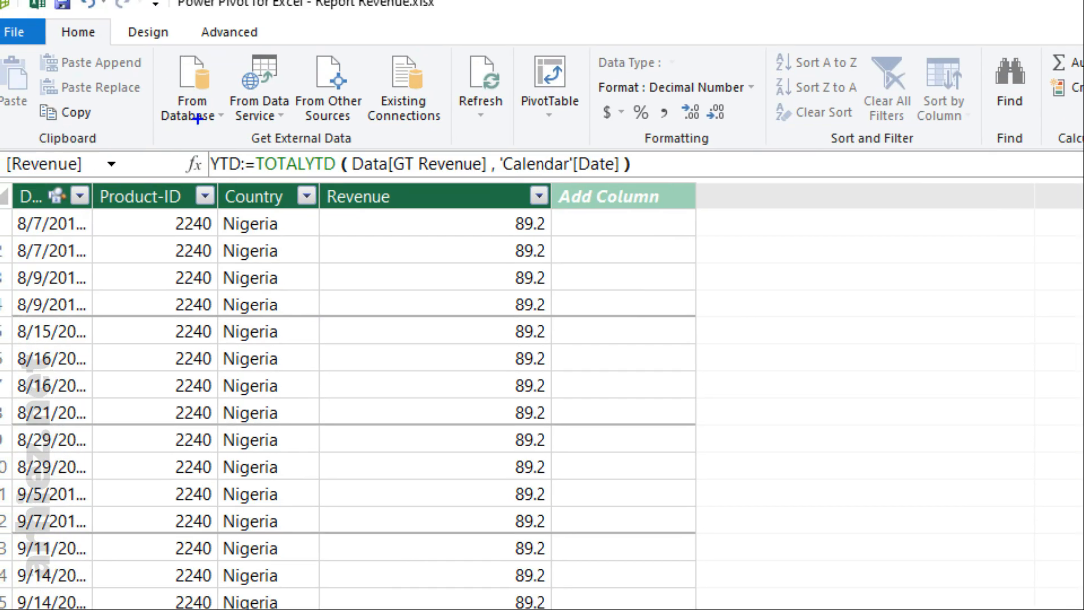
drag(188, 125, 700, 213)
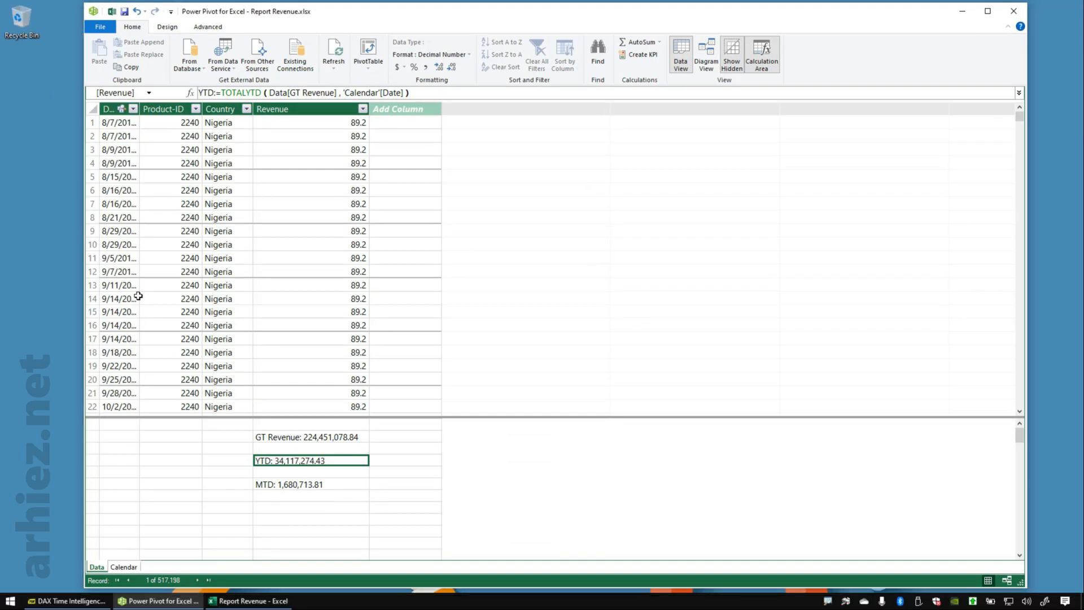
click(315, 489)
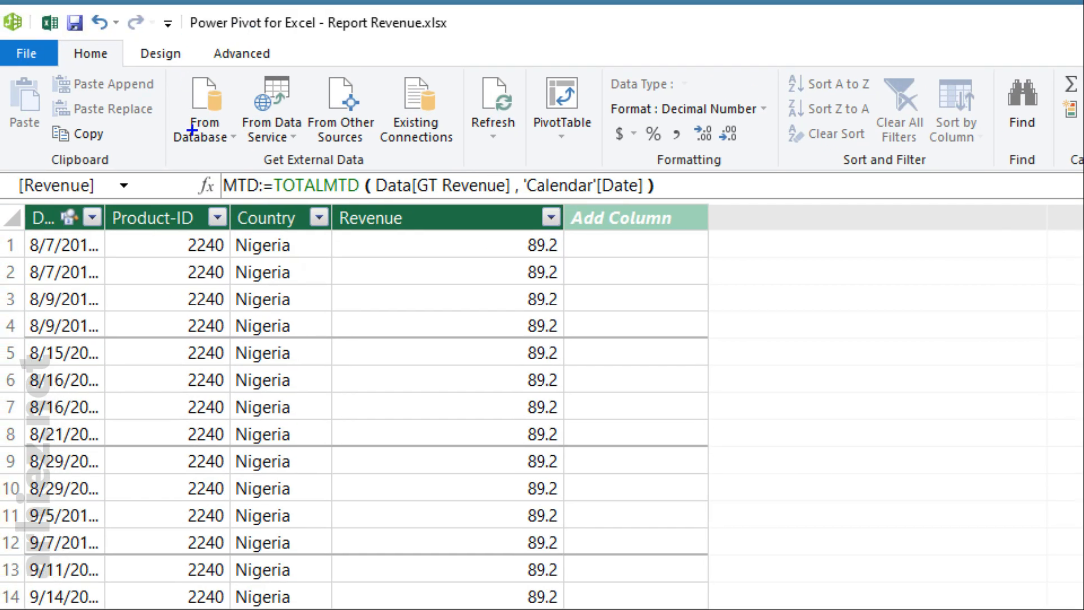
drag(182, 141, 719, 234)
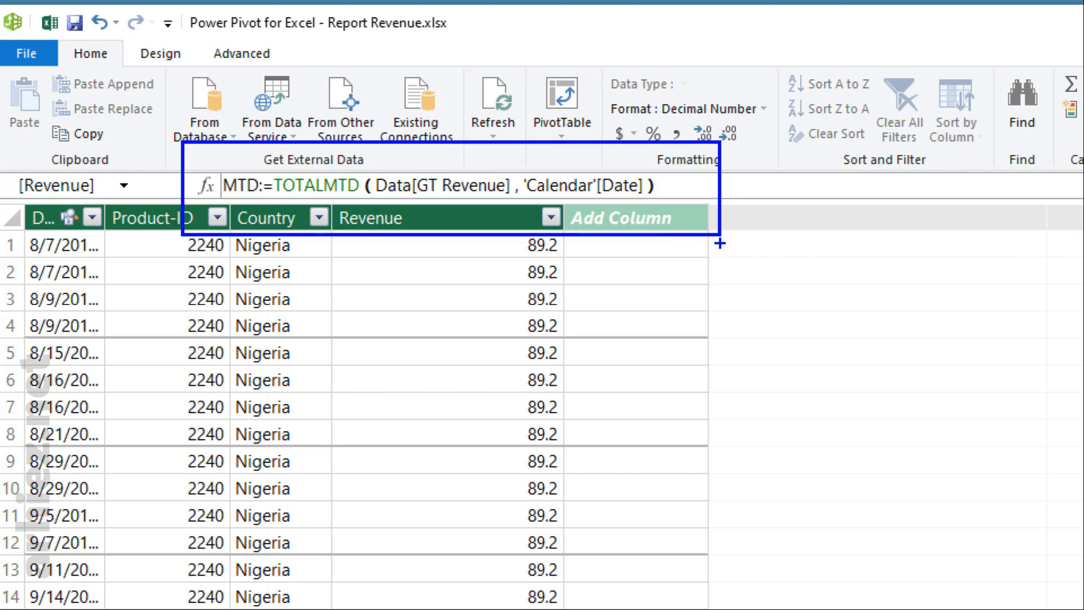